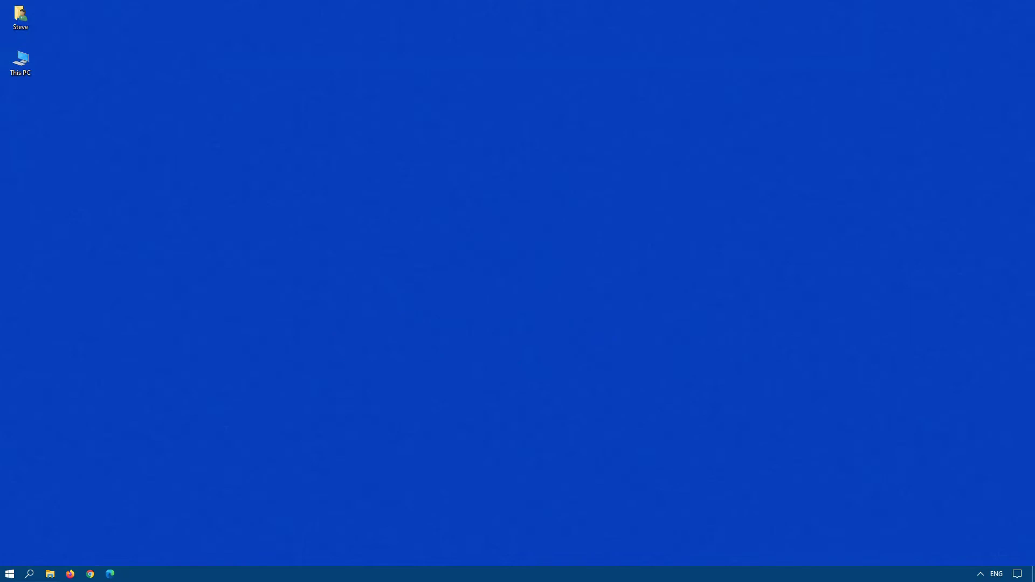
- Launch Firefox from the taskbar so it opens on the DuckDuckGo home page
{"action": "left_click", "coordinate": [70, 574]}
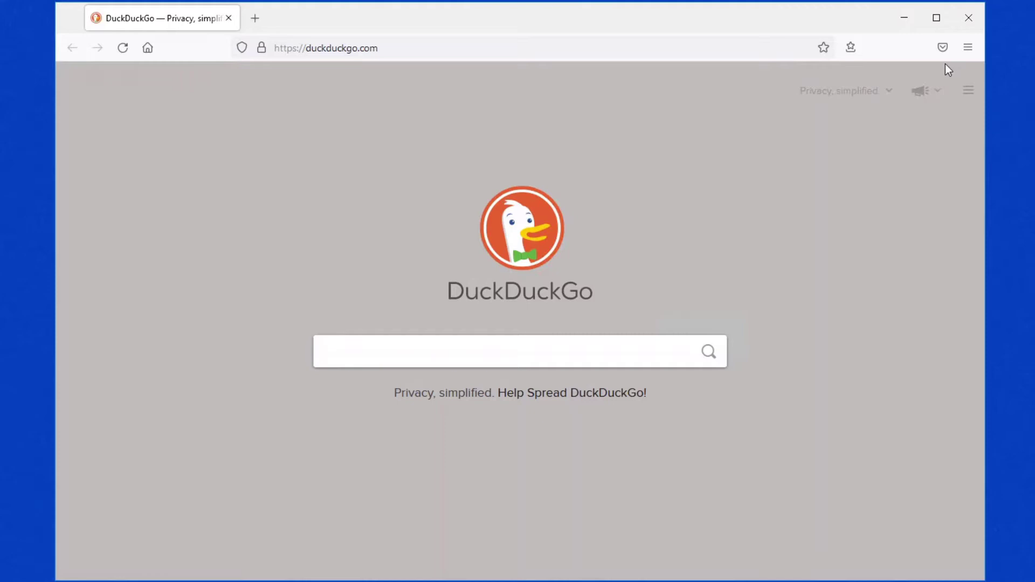
- Open the Passwords page from the Firefox main menu to list the three saved logins
{"action": "left_click", "coordinate": [966, 52]}
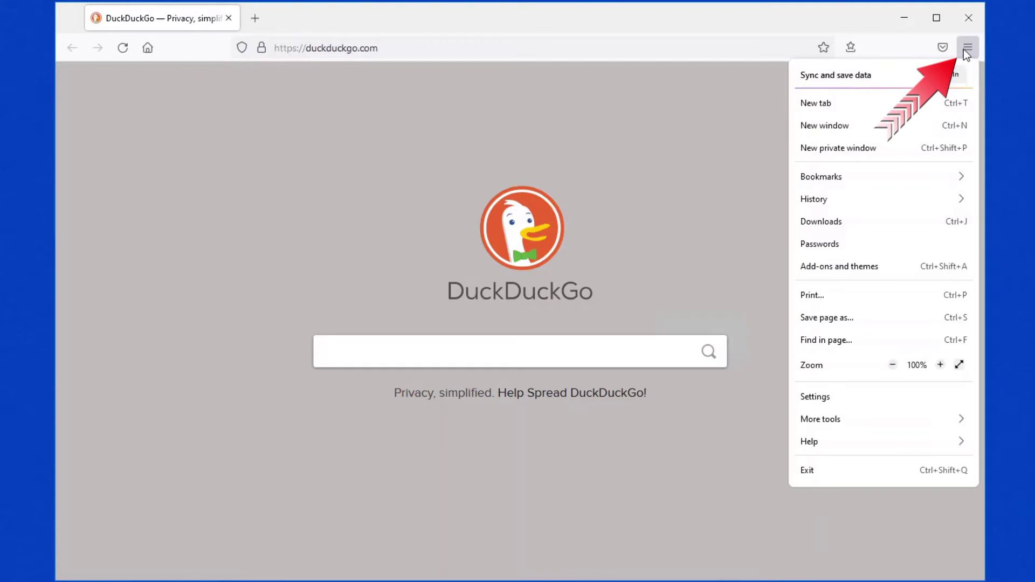
{"action": "left_click", "coordinate": [821, 246]}
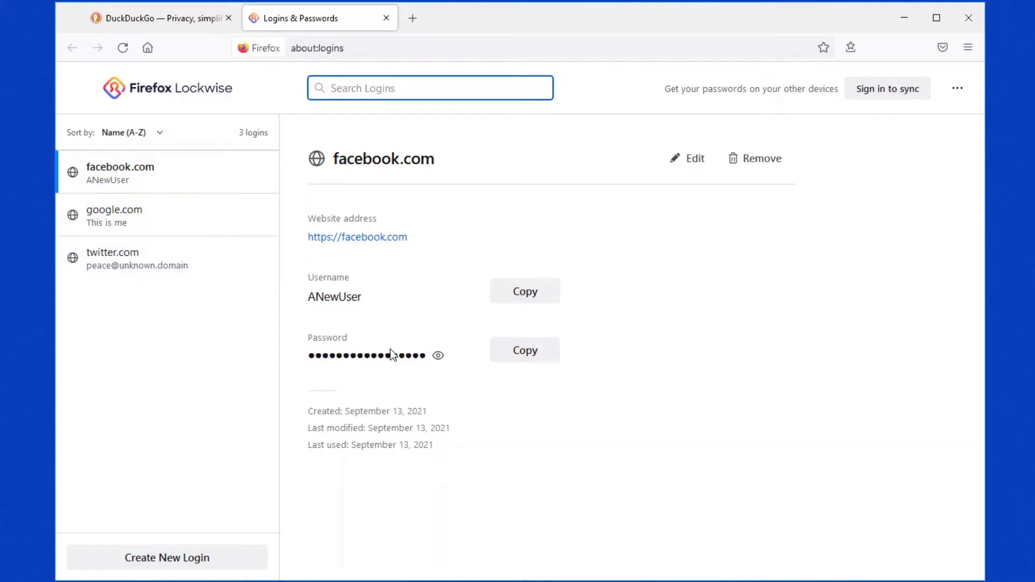
- Reveal the saved facebook.com password, then mask it again
{"action": "left_click", "coordinate": [439, 359]}
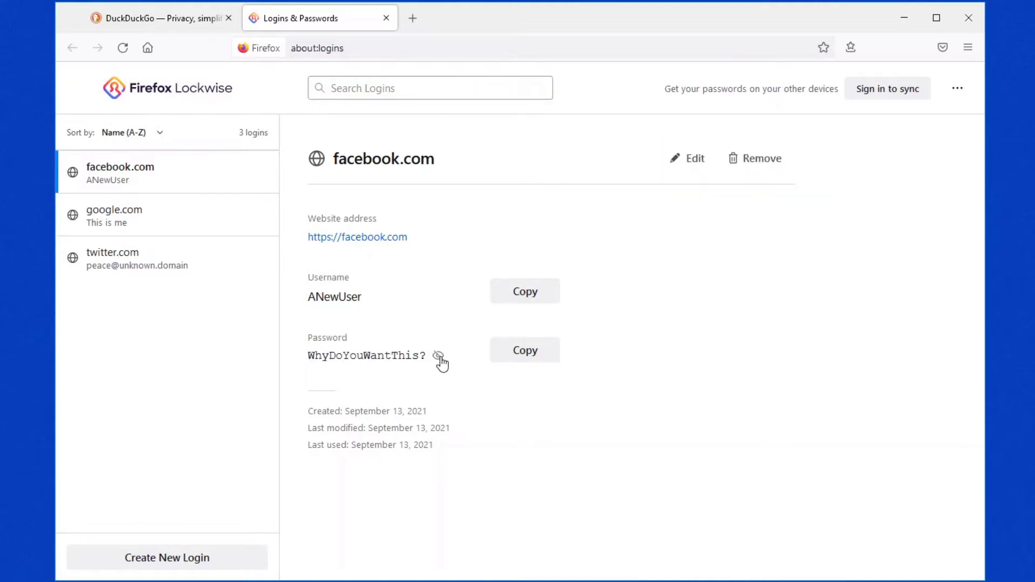
{"action": "left_click", "coordinate": [440, 358]}
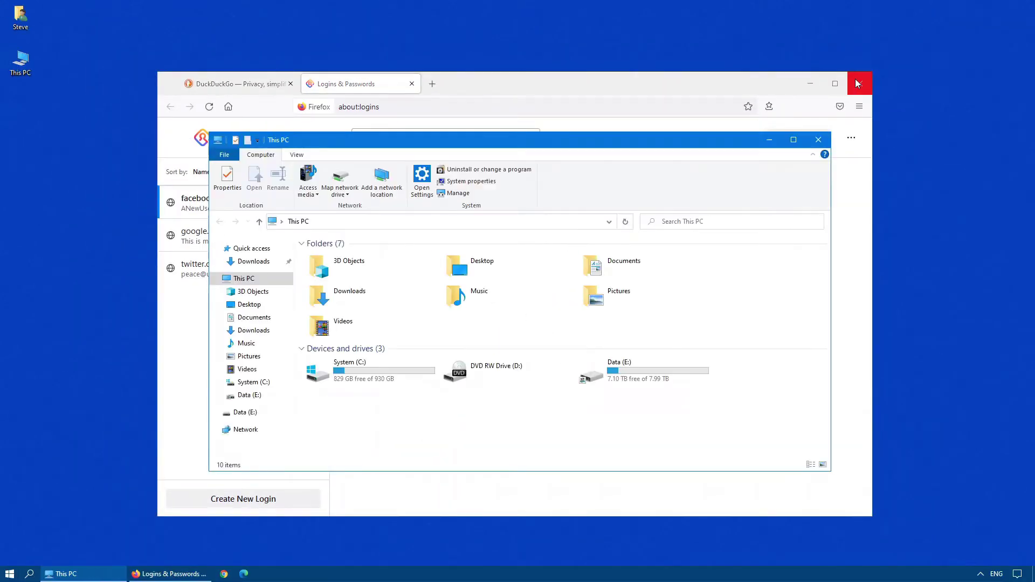
- Close Firefox, go to %APPDATA%\Mozilla\Firefox\Profiles, and open k1bety8w.default-release at key4.db
{"action": "left_click", "coordinate": [855, 78]}
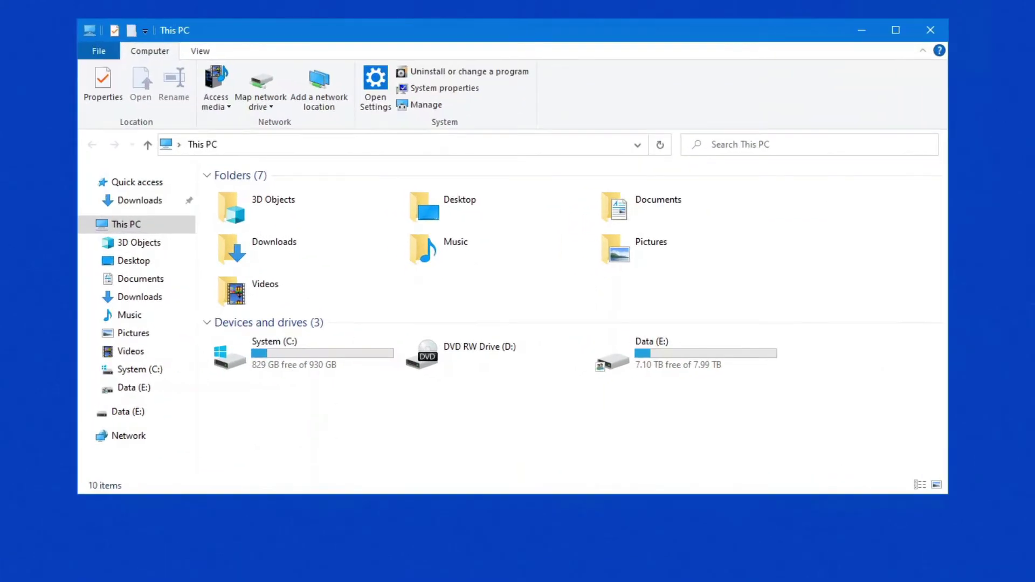
{"action": "left_click", "coordinate": [243, 146]}
{"action": "type", "text": "%APPDATA%\\Mozilla\\Firefox\\Profiles\\"}
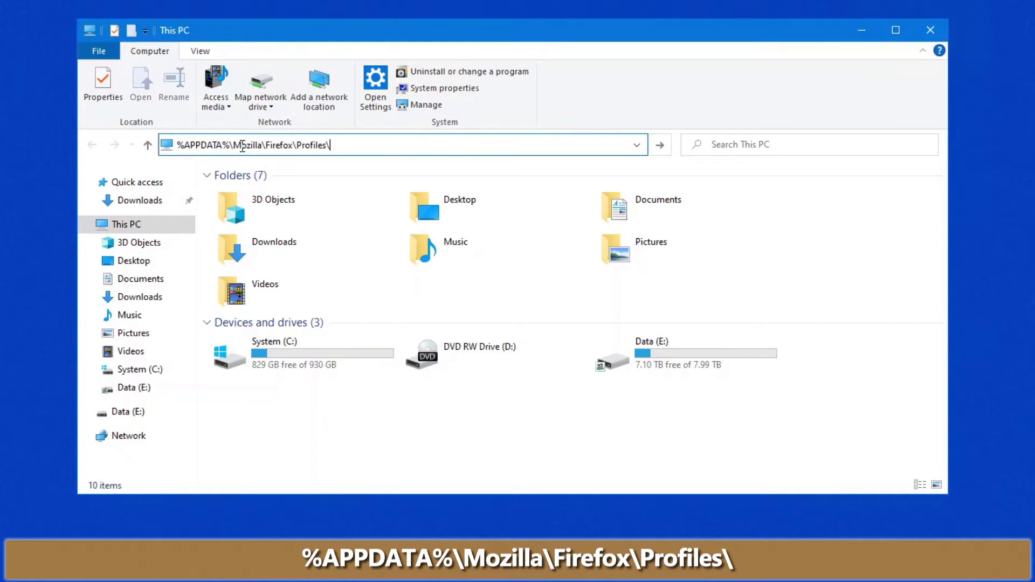
{"action": "key", "text": "ctrl+a"}
{"action": "key", "text": "Return"}
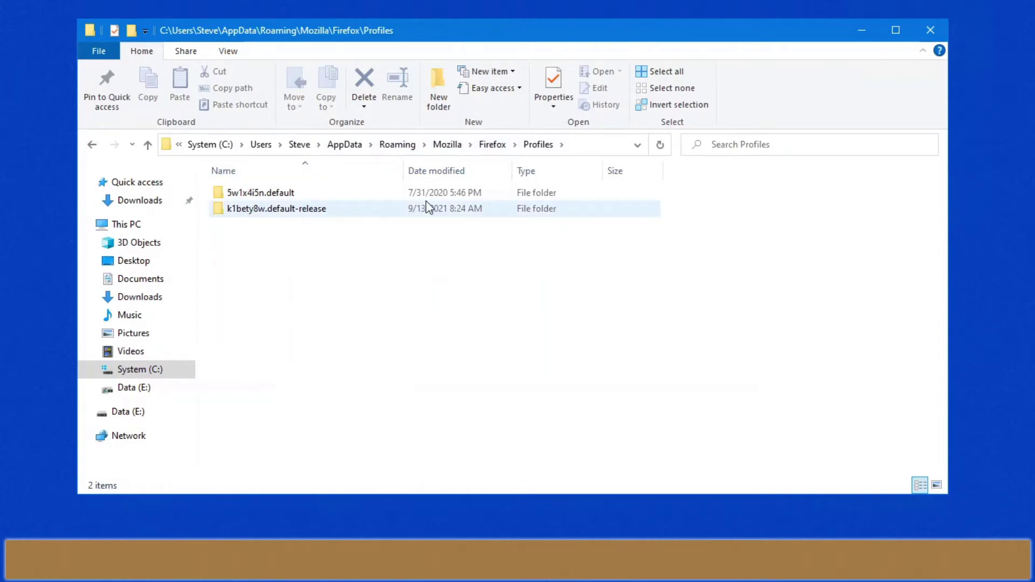
{"action": "double_click", "coordinate": [320, 210]}
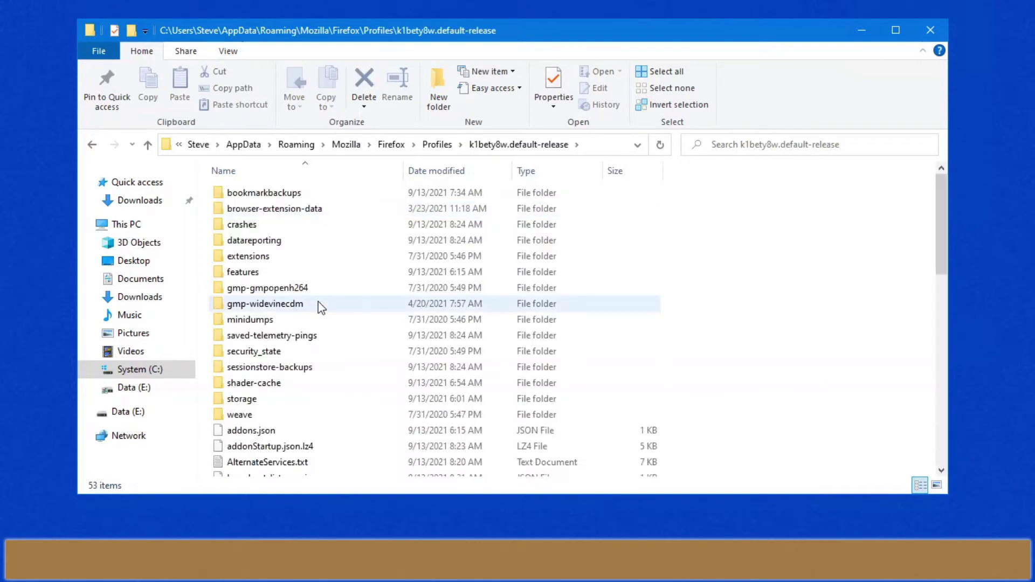
{"action": "key", "text": "k"}
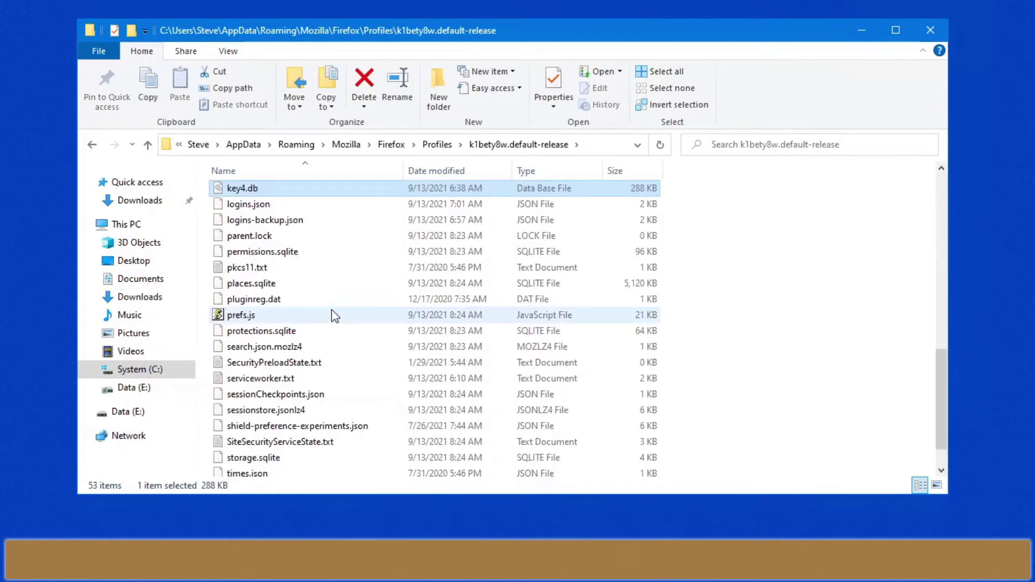
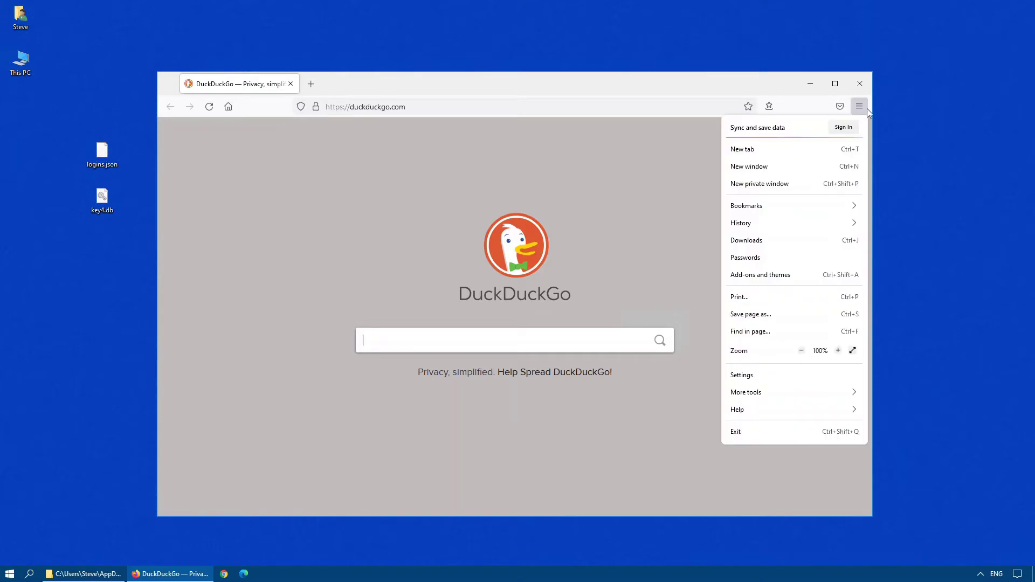
- Confirm the about:logins page shows 0 saved logins, then exit Firefox
{"action": "left_click", "coordinate": [746, 258]}
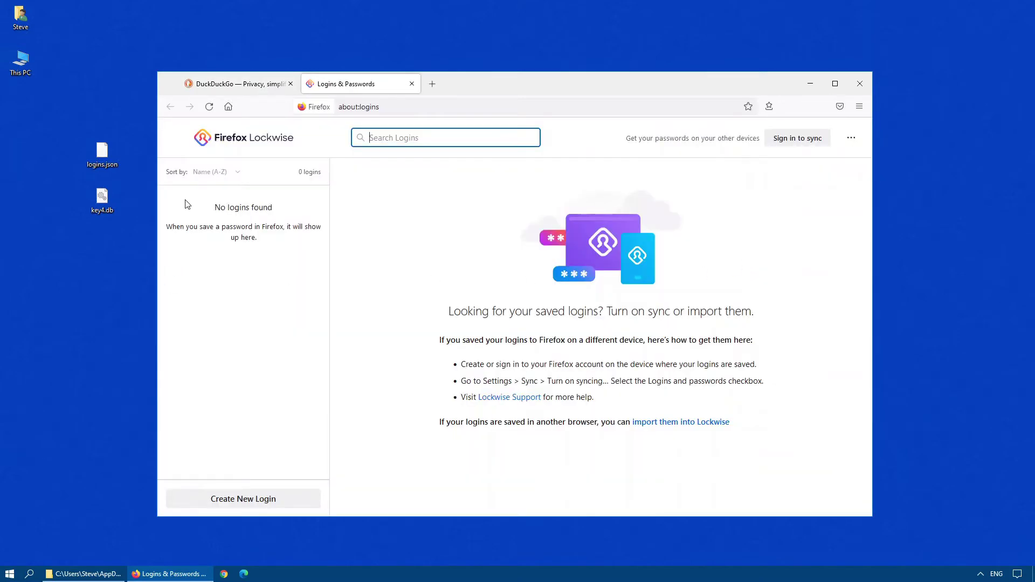
{"action": "left_click", "coordinate": [858, 92]}
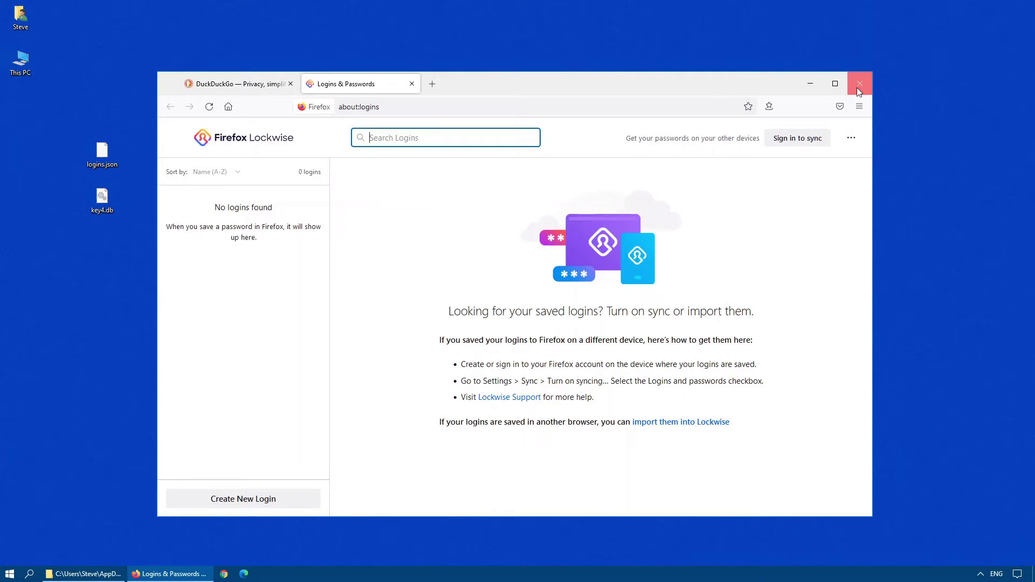
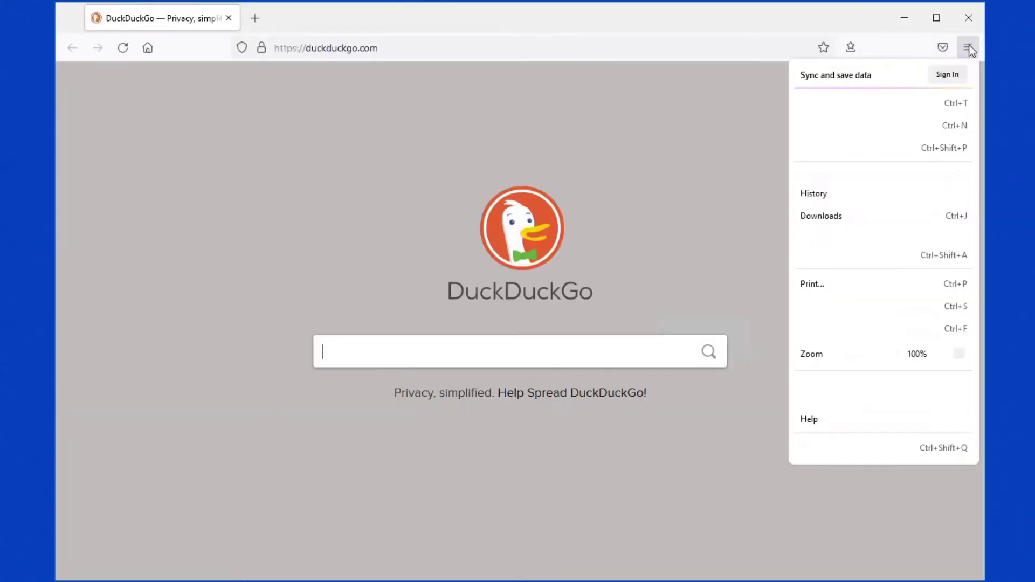
- Open the saved logins, then briefly reveal and re-mask the facebook.com password
{"action": "left_click", "coordinate": [855, 244]}
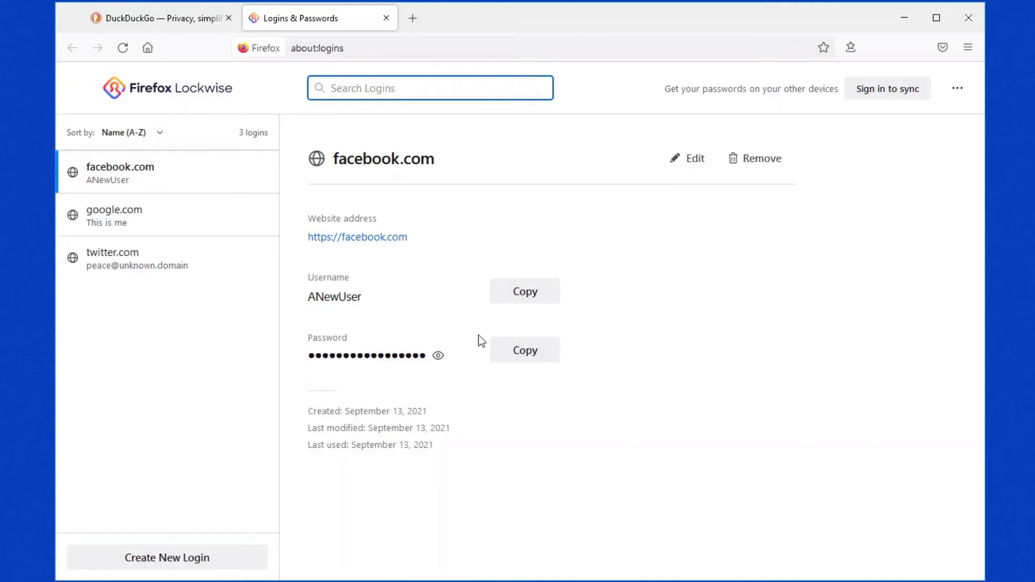
{"action": "left_click", "coordinate": [438, 357]}
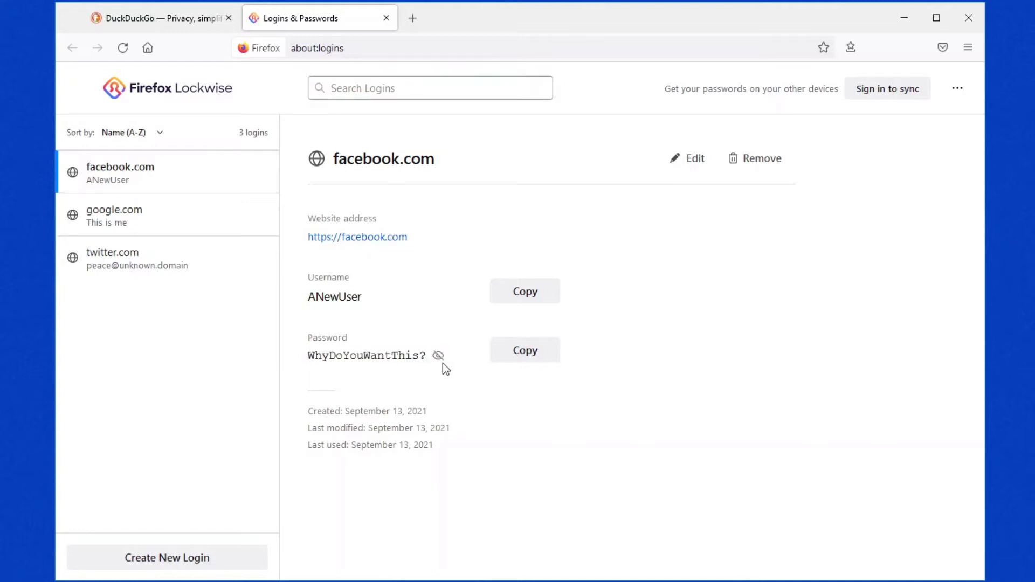
{"action": "left_click", "coordinate": [439, 357]}
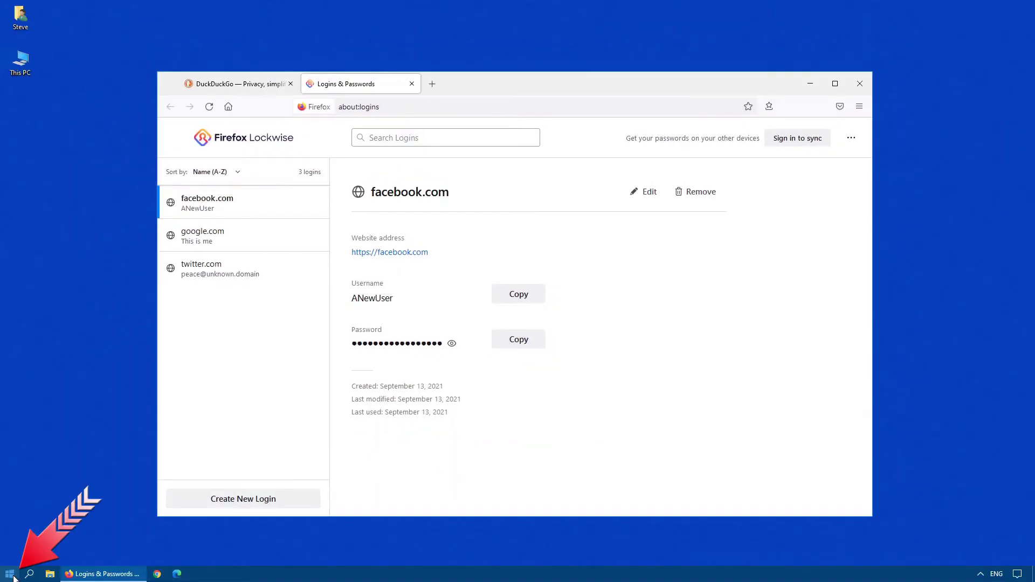
{"action": "left_click", "coordinate": [10, 575]}
{"action": "left_click", "coordinate": [37, 477]}
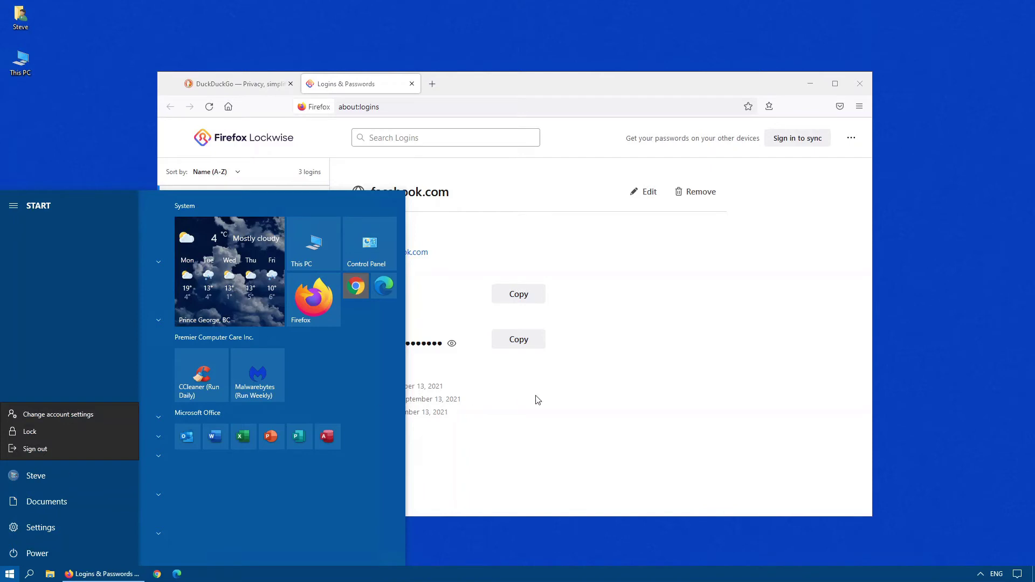
{"action": "key", "text": "Escape"}
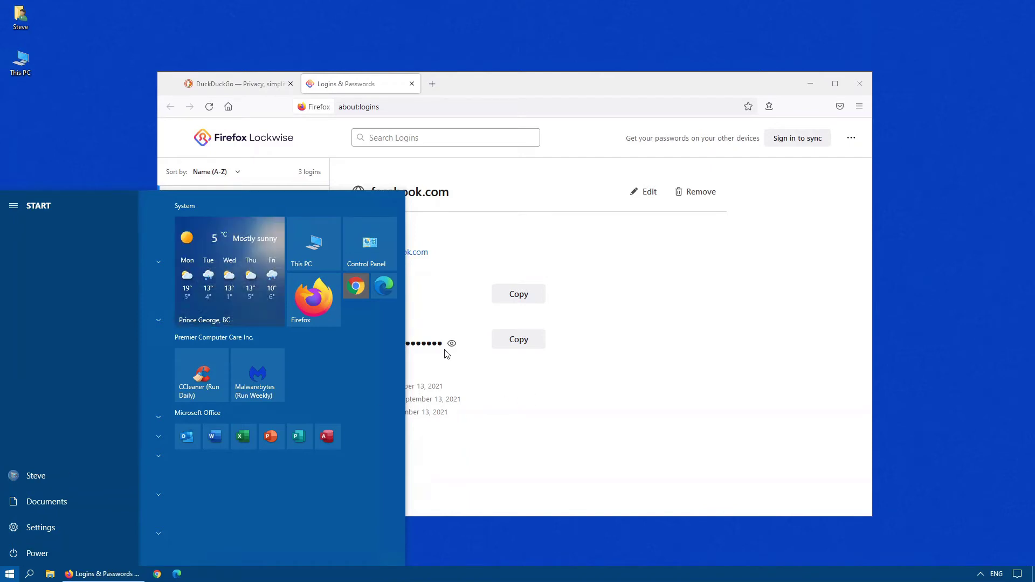
{"action": "left_click", "coordinate": [453, 348]}
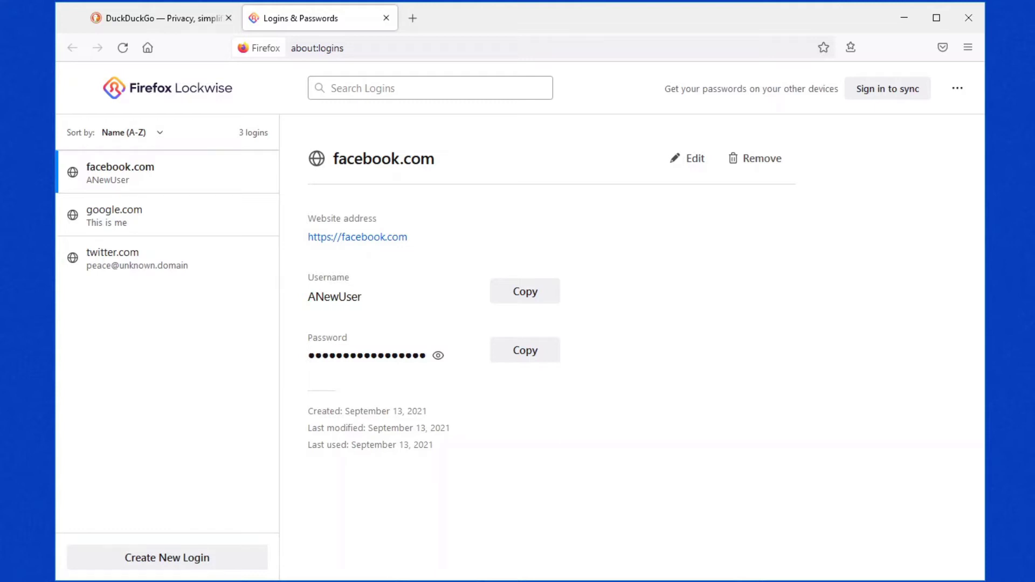
- In about:config, set signon.management.page.os-auth.enabled to true
{"action": "left_click", "coordinate": [419, 54]}
{"action": "type", "text": "About:config"}
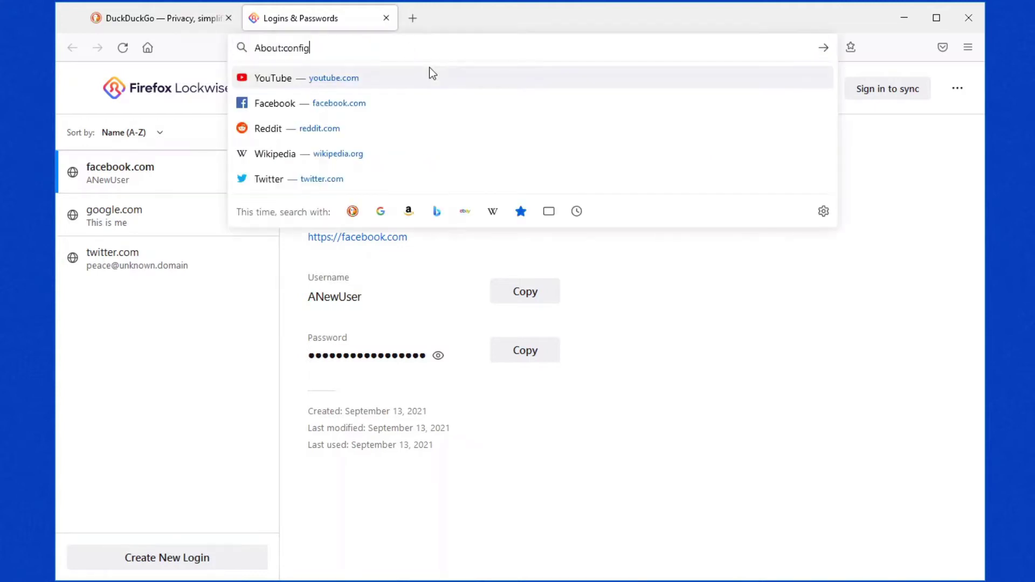
{"action": "key", "text": "Return"}
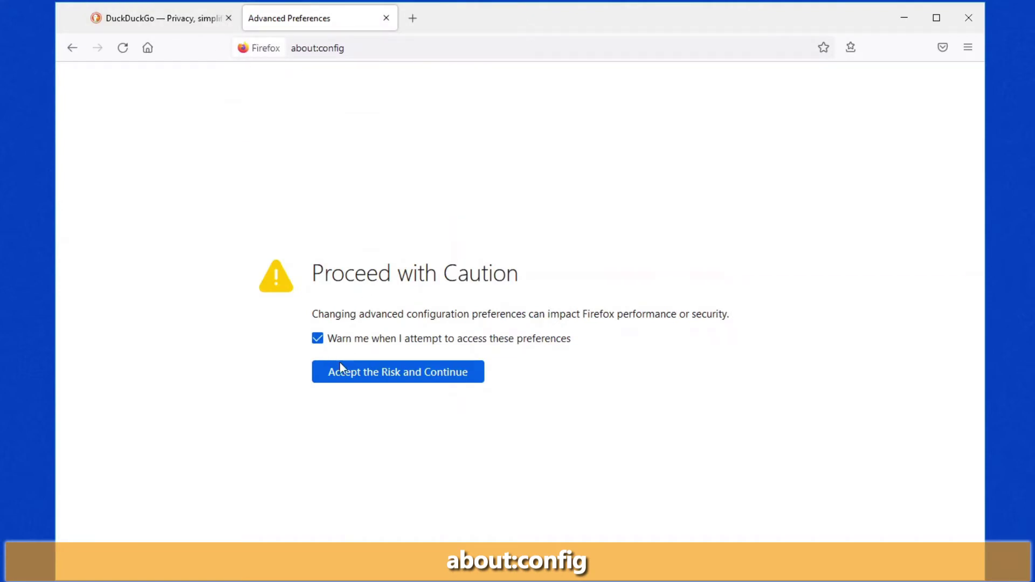
{"action": "left_click", "coordinate": [343, 380]}
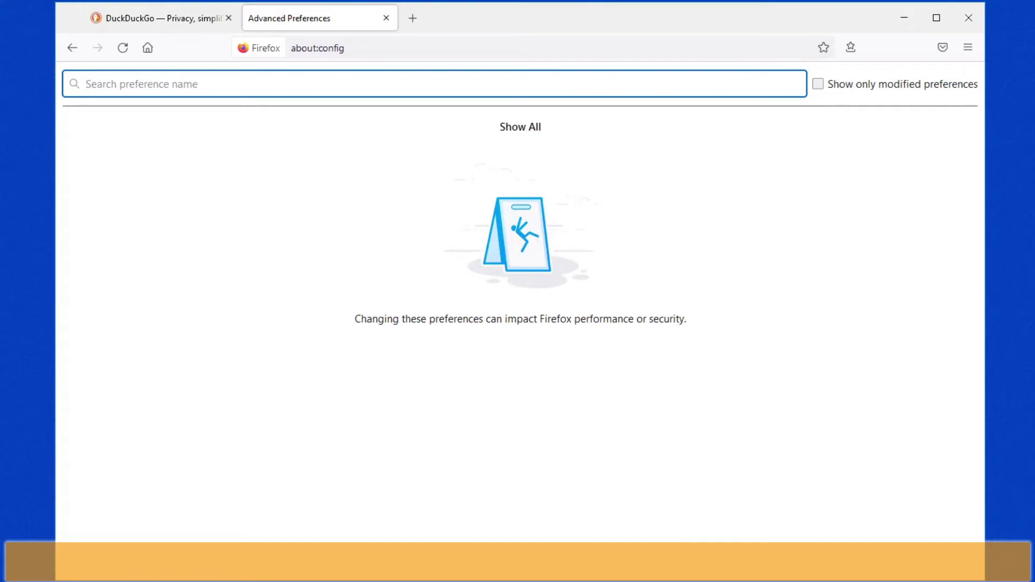
{"action": "type", "text": "signon.management.page.os-auth.enabled"}
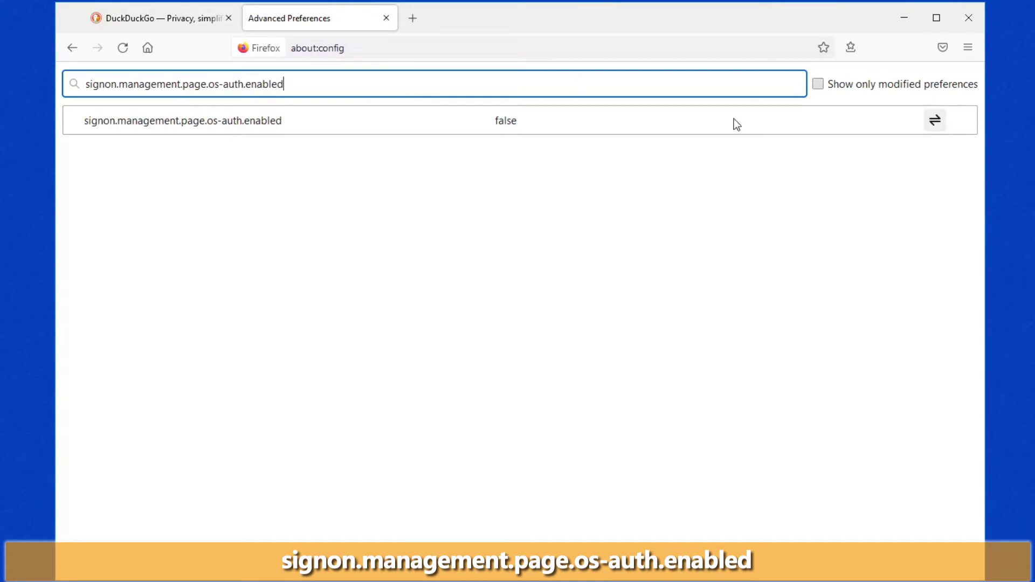
{"action": "left_click", "coordinate": [934, 120]}
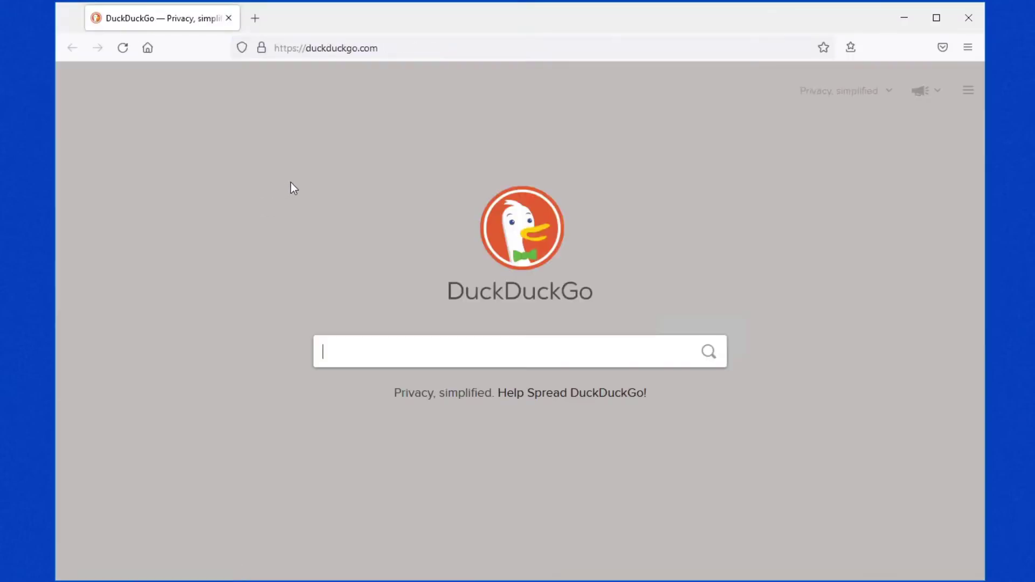
- Reveal the facebook.com saved password in plain text after confirming the Windows login
{"action": "left_click", "coordinate": [977, 48]}
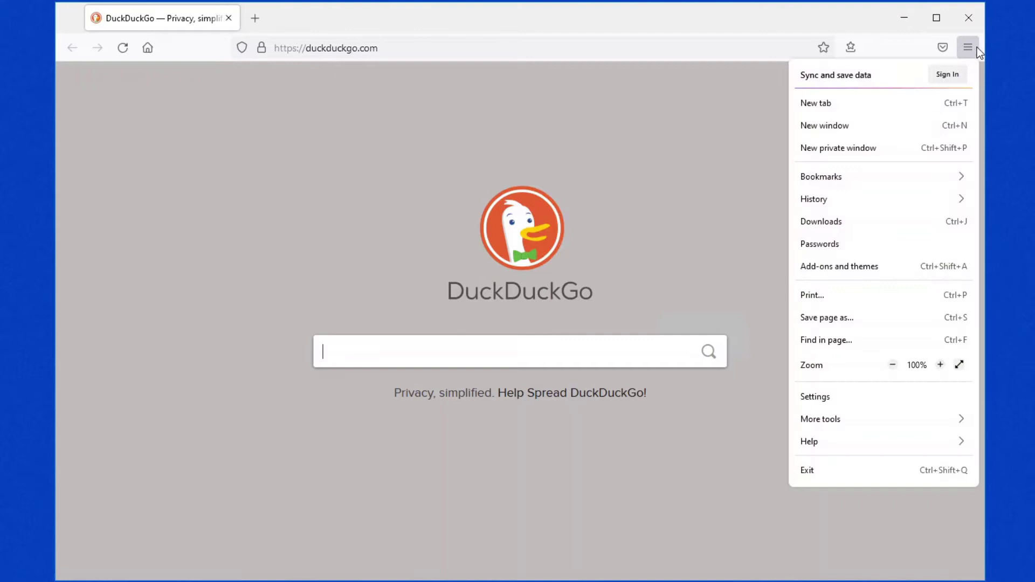
{"action": "left_click", "coordinate": [833, 245]}
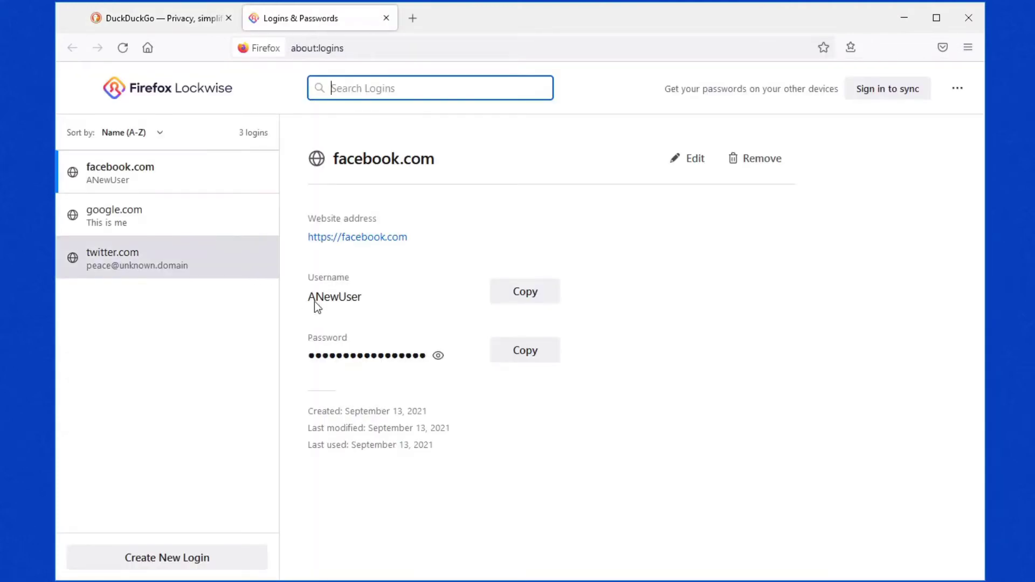
{"action": "left_click", "coordinate": [437, 357]}
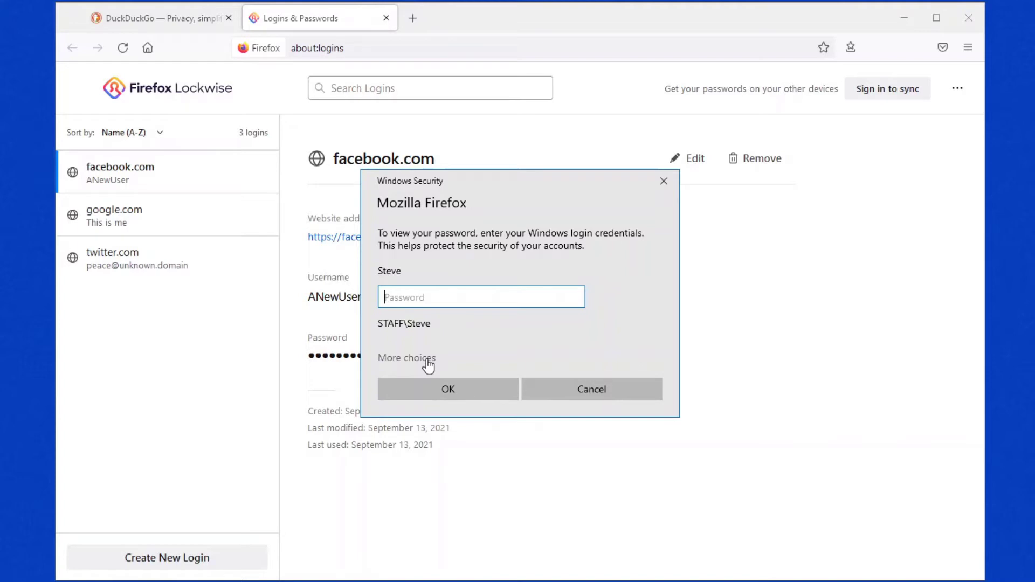
{"action": "type", "text": "*****"}
{"action": "key", "text": "Return"}
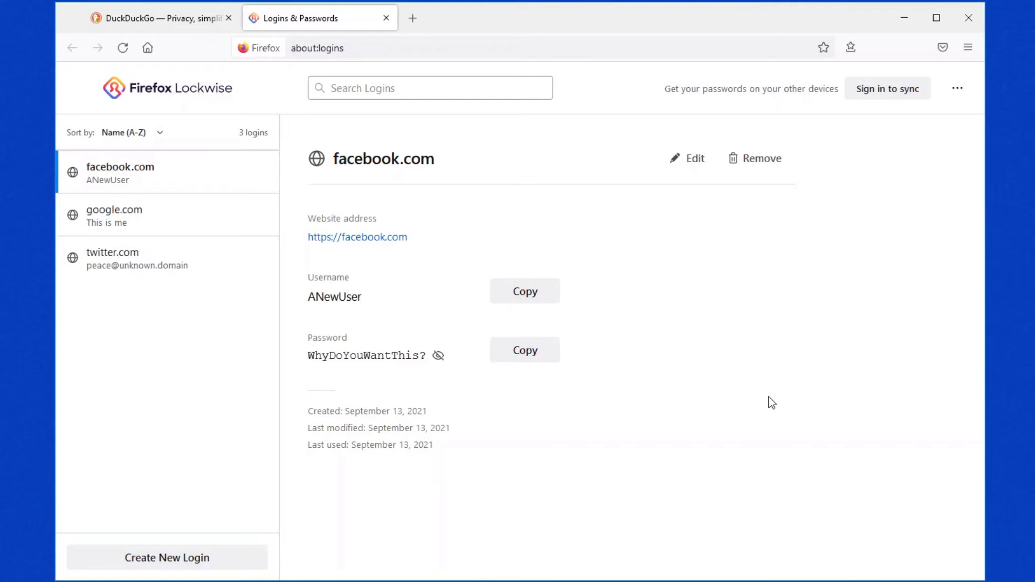
{"action": "left_click", "coordinate": [964, 92]}
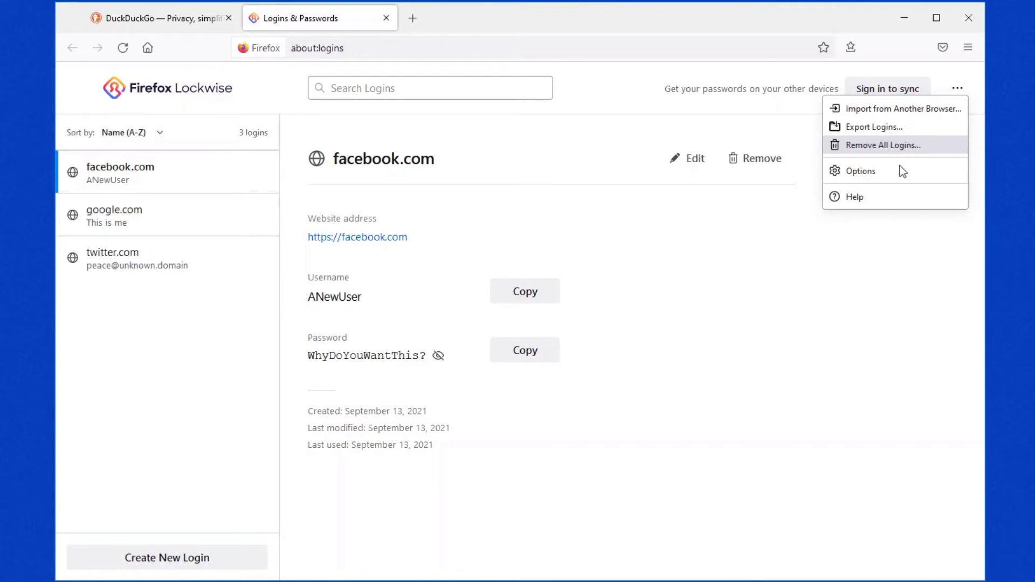
- Close the logins page's ••• options menu and bring up Firefox's main menu
{"action": "left_click", "coordinate": [900, 277]}
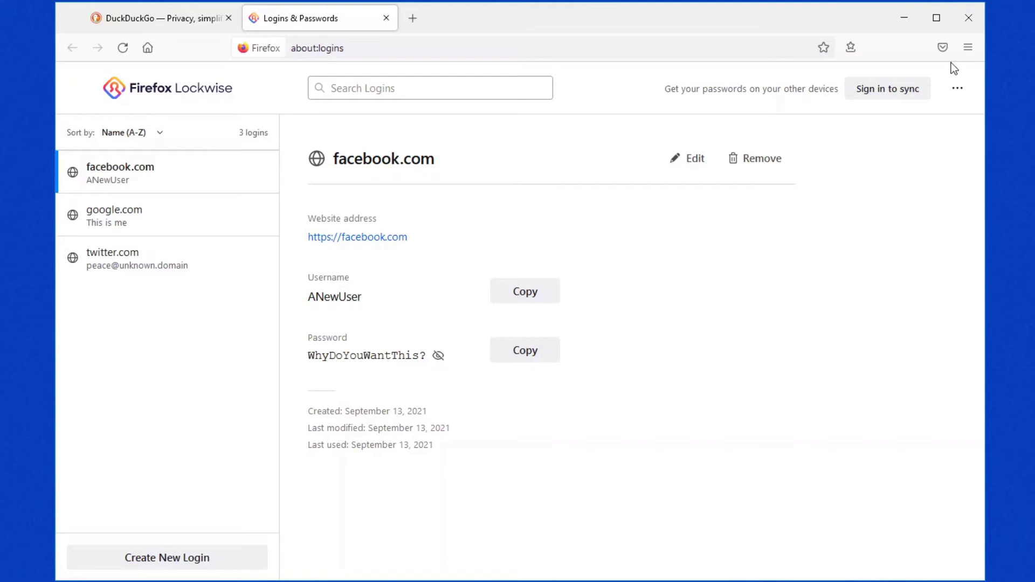
{"action": "left_click", "coordinate": [967, 48]}
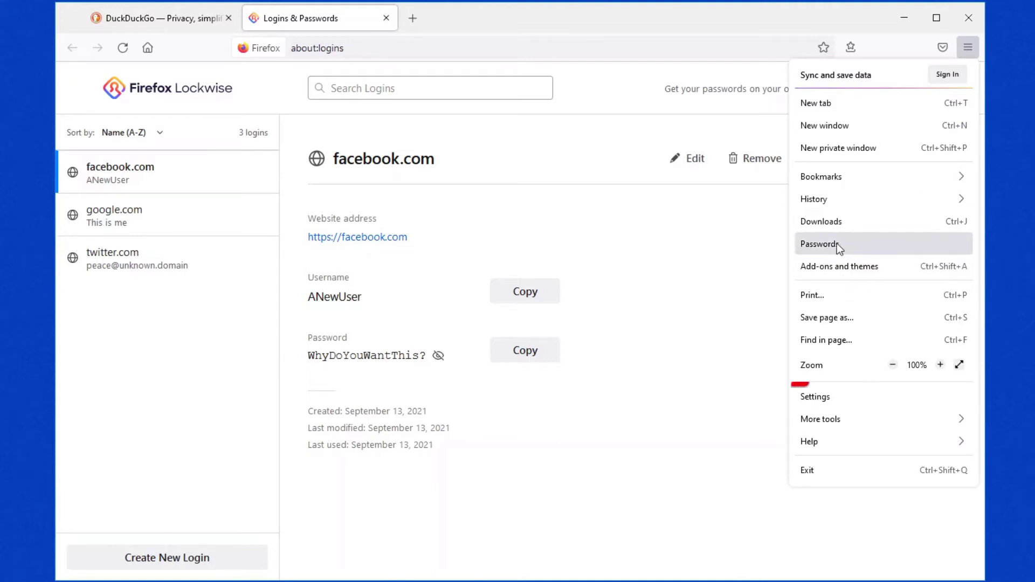
- In Settings > Privacy & Security, tick Use a Primary Password under Logins and Passwords
{"action": "left_click", "coordinate": [854, 397]}
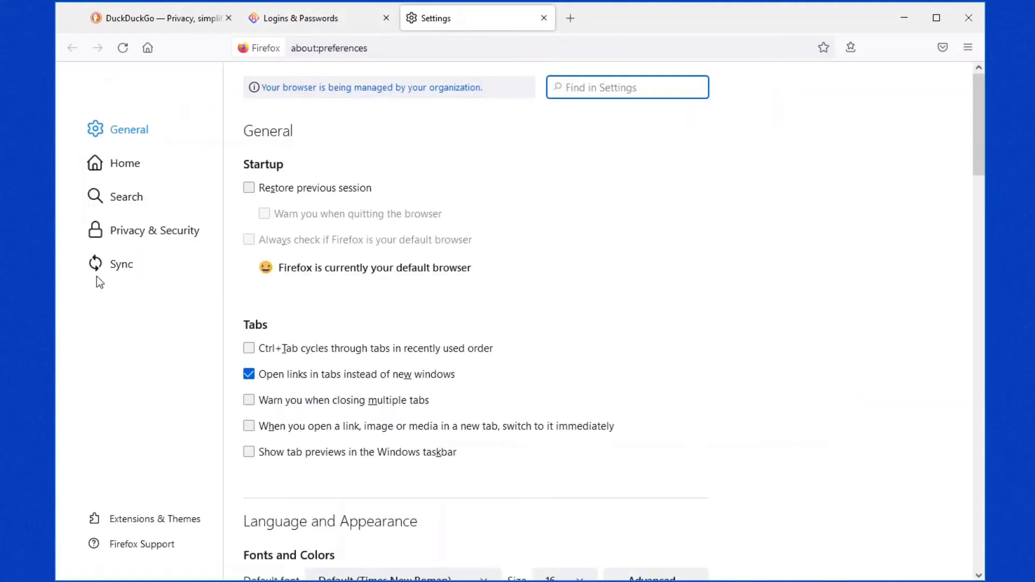
{"action": "left_click", "coordinate": [151, 231]}
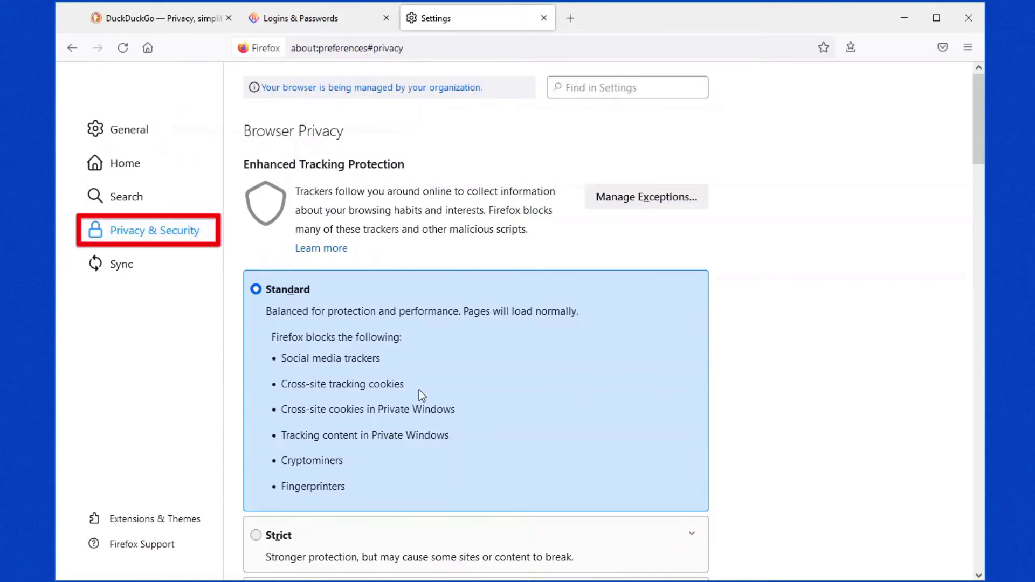
{"action": "scroll", "coordinate": [418, 390], "scroll_direction": "down", "scroll_amount": 7}
{"action": "scroll", "coordinate": [422, 395], "scroll_direction": "down", "scroll_amount": 3}
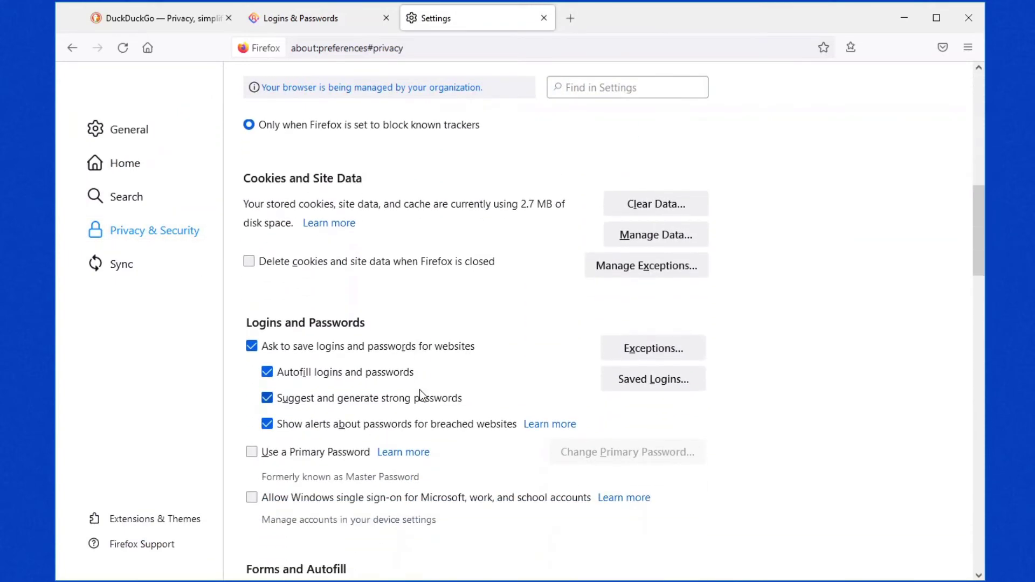
{"action": "left_click", "coordinate": [253, 456]}
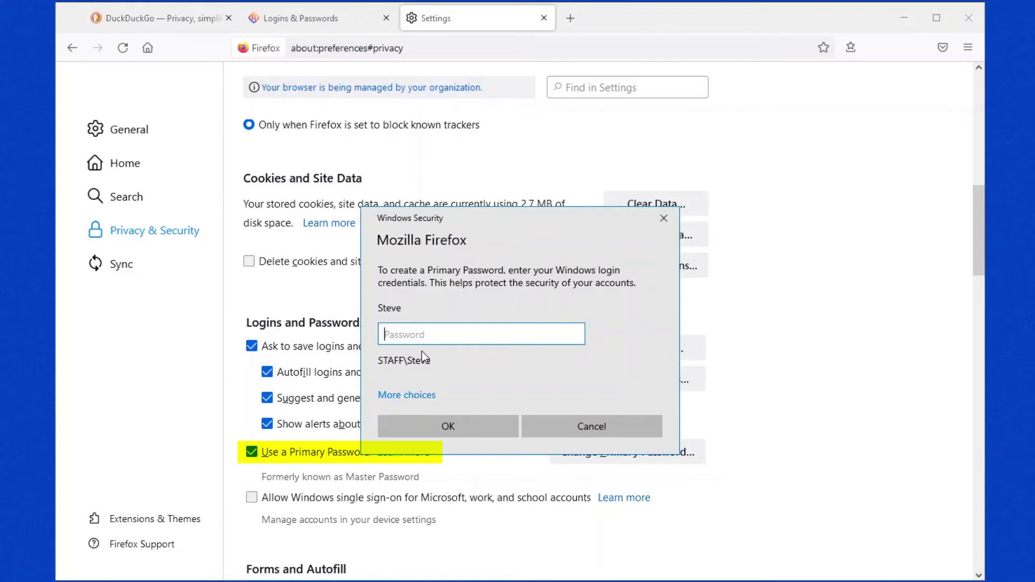
- Confirm the Windows login, create and save a new Primary Password, and dismiss the success message
{"action": "type", "text": "•••••"}
{"action": "key", "text": "Return"}
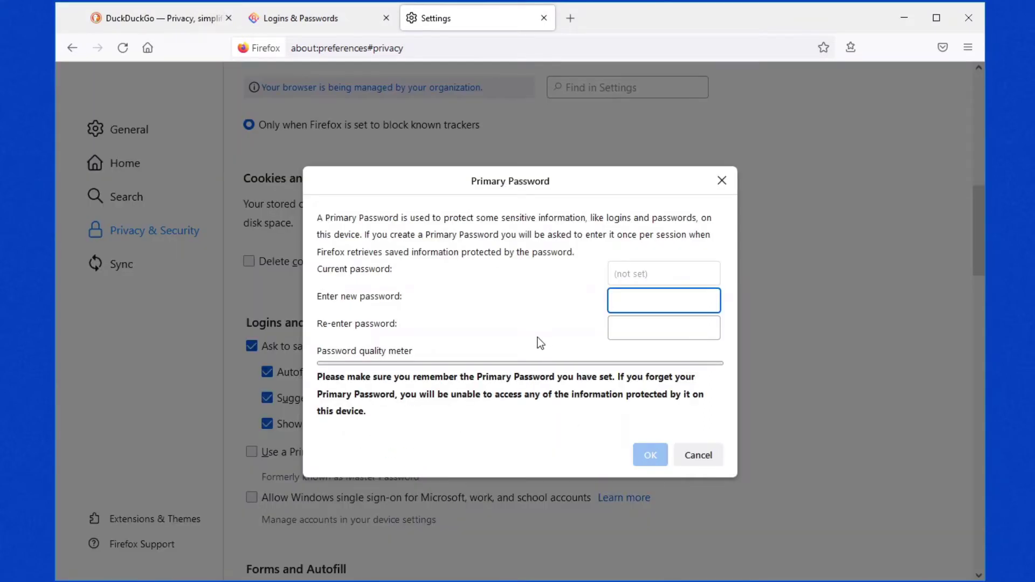
{"action": "type", "text": "••••••••••"}
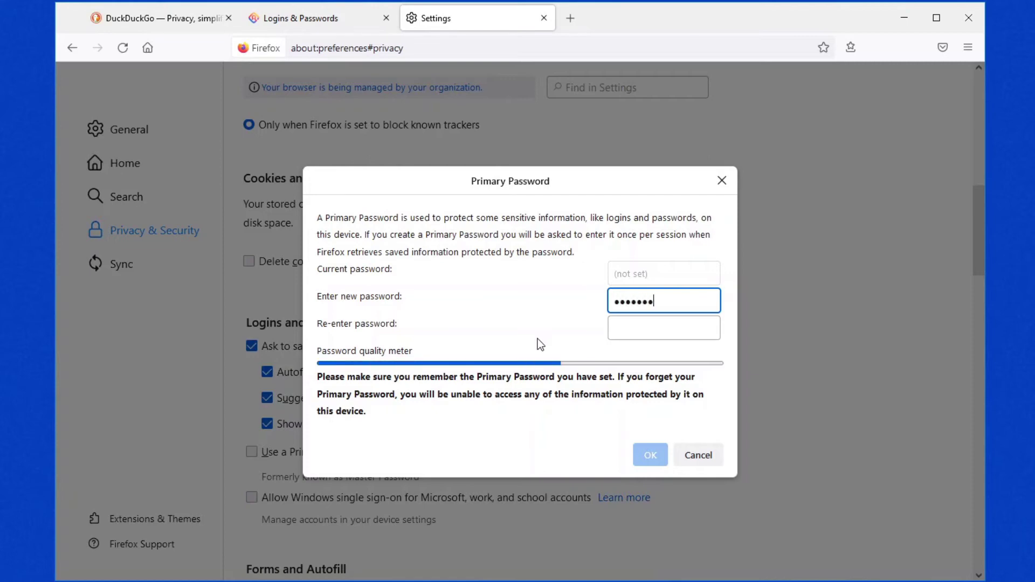
{"action": "type", "text": "•"}
{"action": "key", "text": "Tab"}
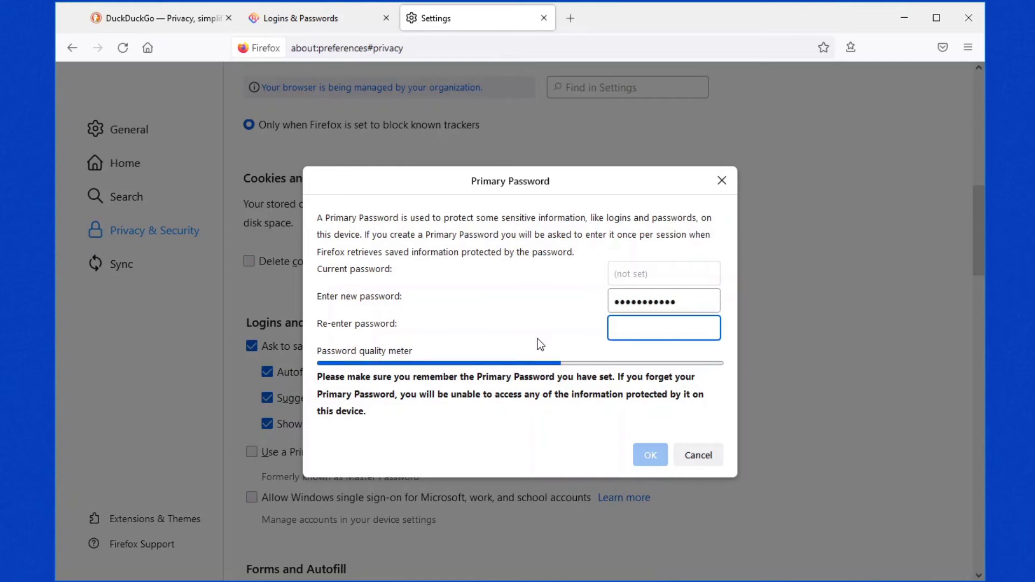
{"action": "type", "text": "•••••••••••"}
{"action": "left_click", "coordinate": [655, 461]}
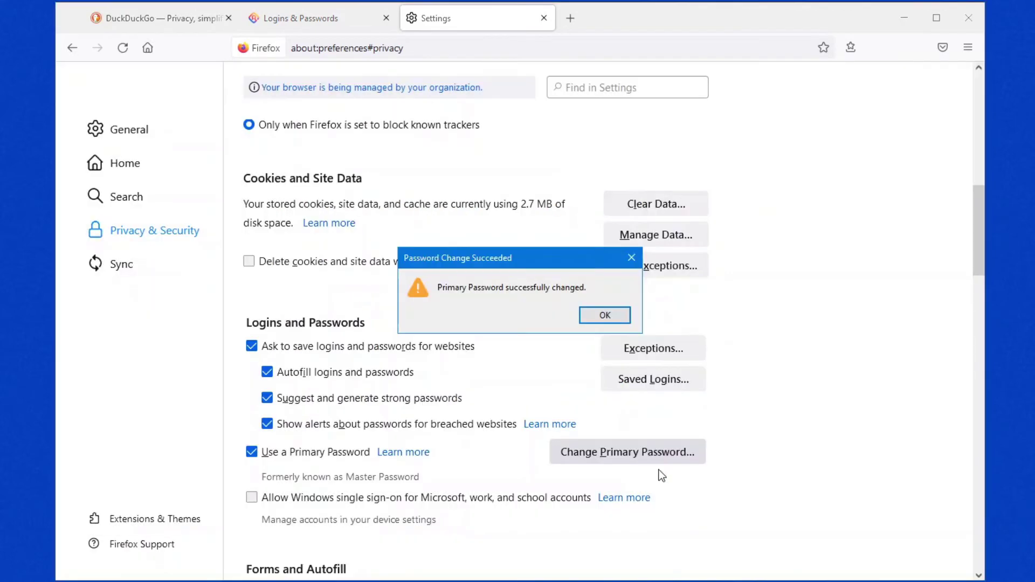
{"action": "left_click", "coordinate": [599, 317]}
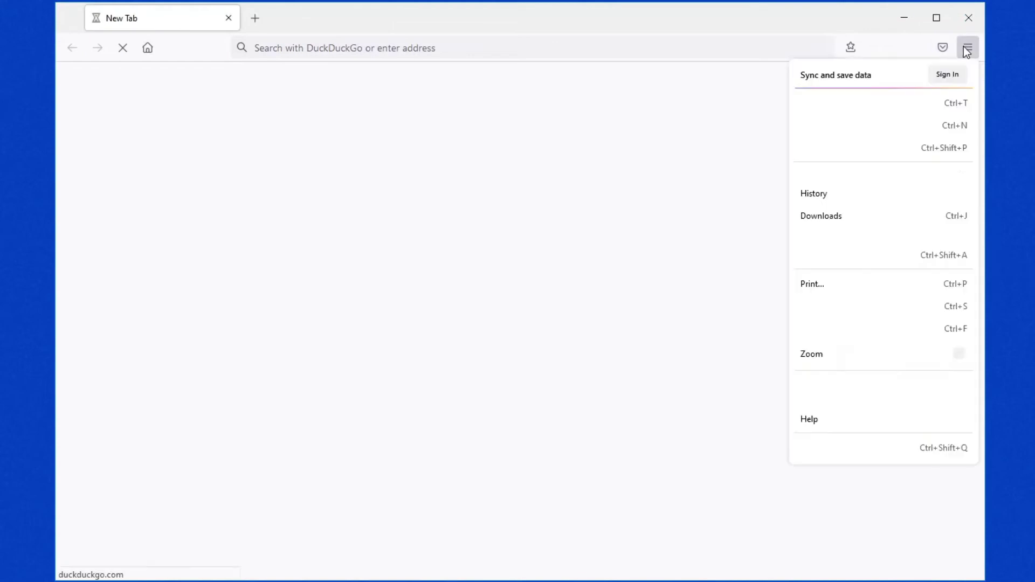
- Open Passwords from the main menu to bring up the Primary Password prompt
{"action": "left_click", "coordinate": [825, 244]}
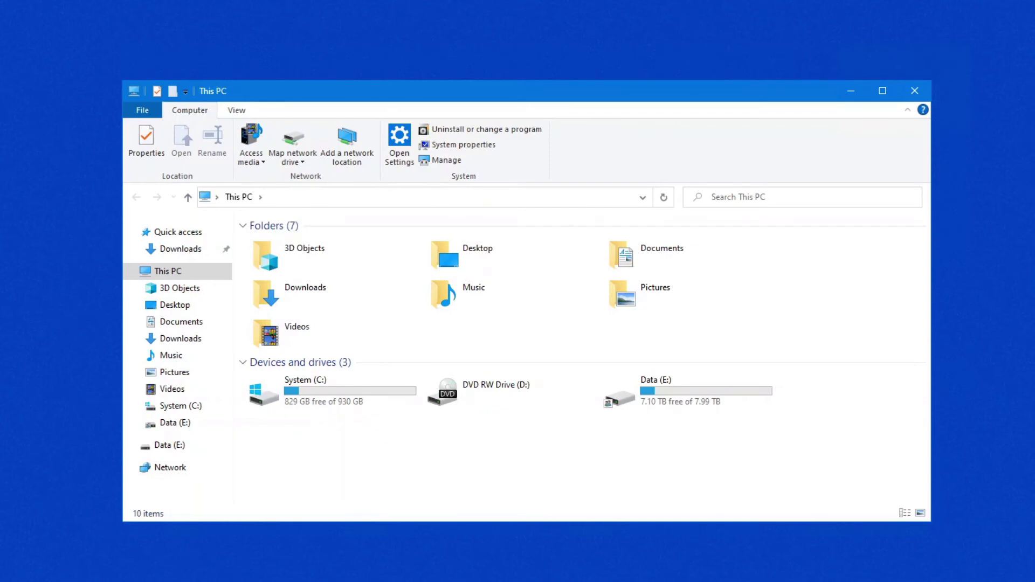
- Go to %APPDATA%\Mozilla\Firefox\Profiles\, open k1bety8w.default-release and select key4.db
{"action": "left_click", "coordinate": [363, 197]}
{"action": "type", "text": "%APPDATA%\\Mozilla\\Firefox\\Profiles\\"}
{"action": "key", "text": "Return"}
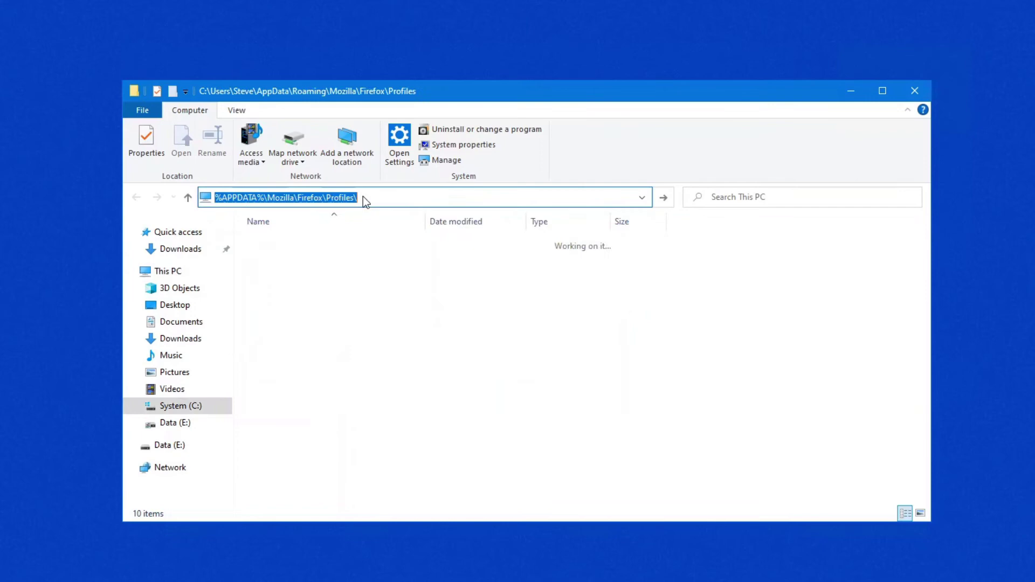
{"action": "double_click", "coordinate": [290, 258]}
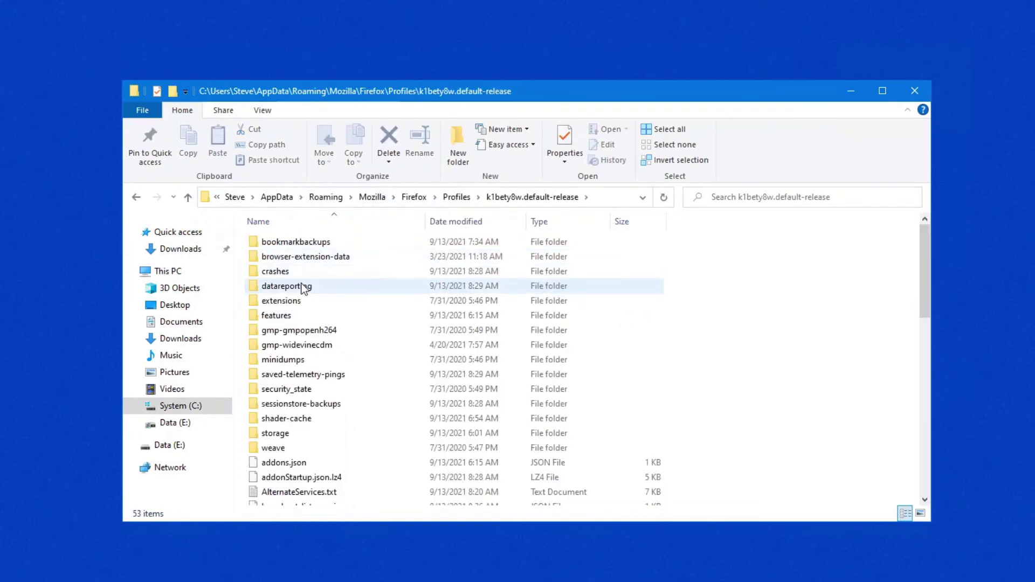
{"action": "key", "text": "k"}
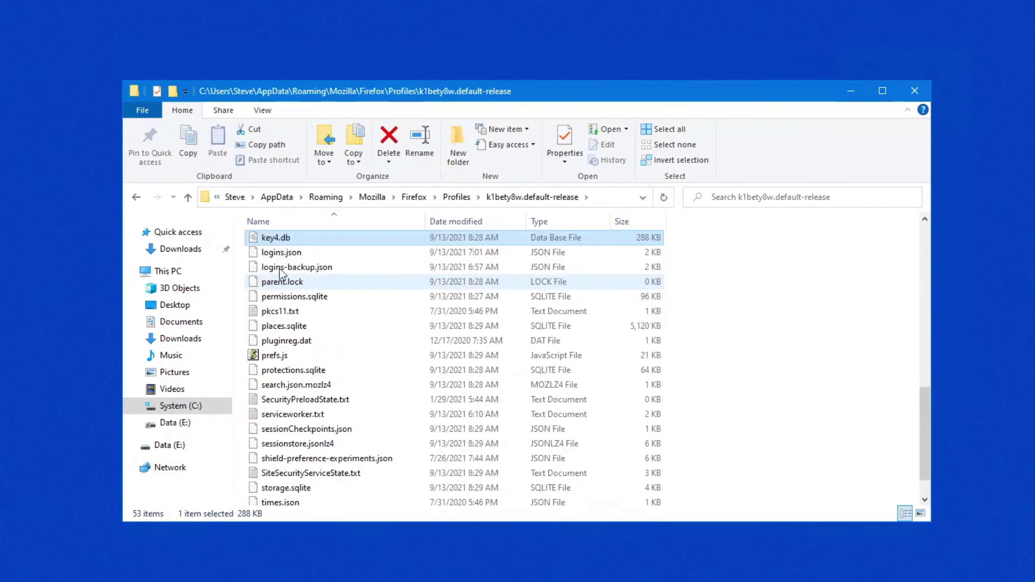
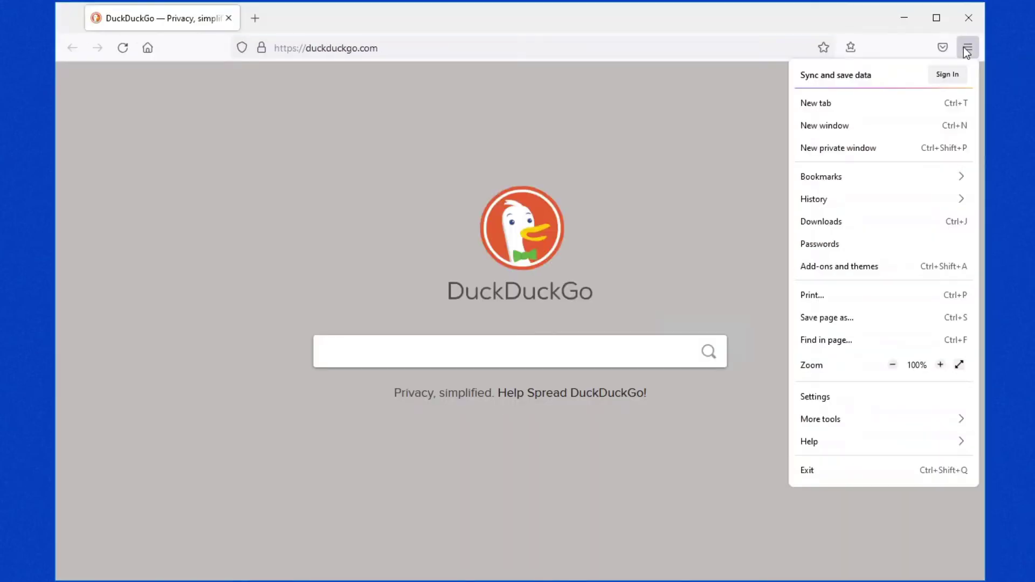
- Check that the saved logins page shows no logins, then close Firefox
{"action": "left_click", "coordinate": [823, 245]}
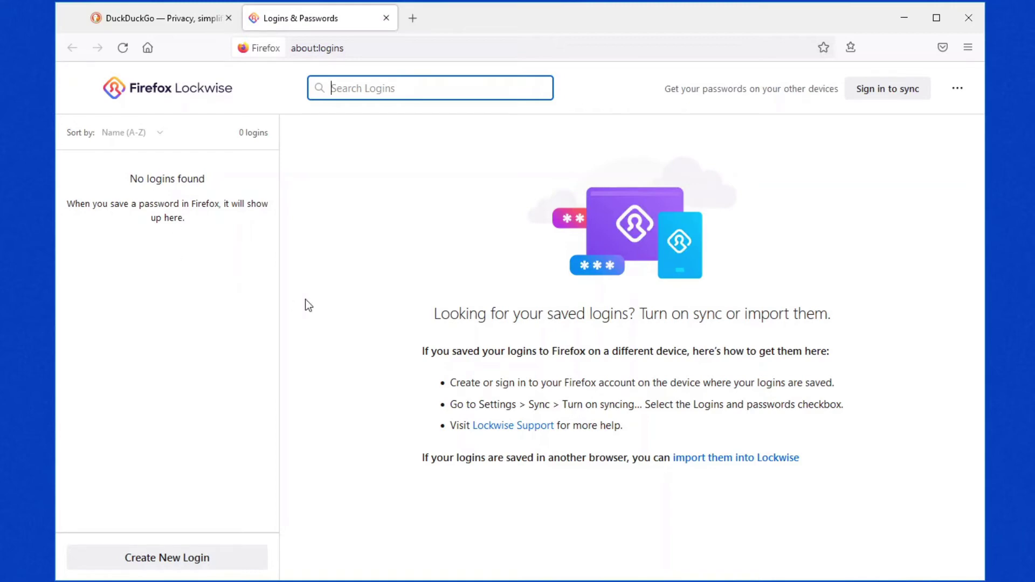
{"action": "left_click", "coordinate": [963, 15]}
- In File Explorer, go to %APPDATA%\Mozilla\Firefox\Profiles\ and open the k1bety8w.default-release profile folder
{"action": "key", "text": "super+e"}
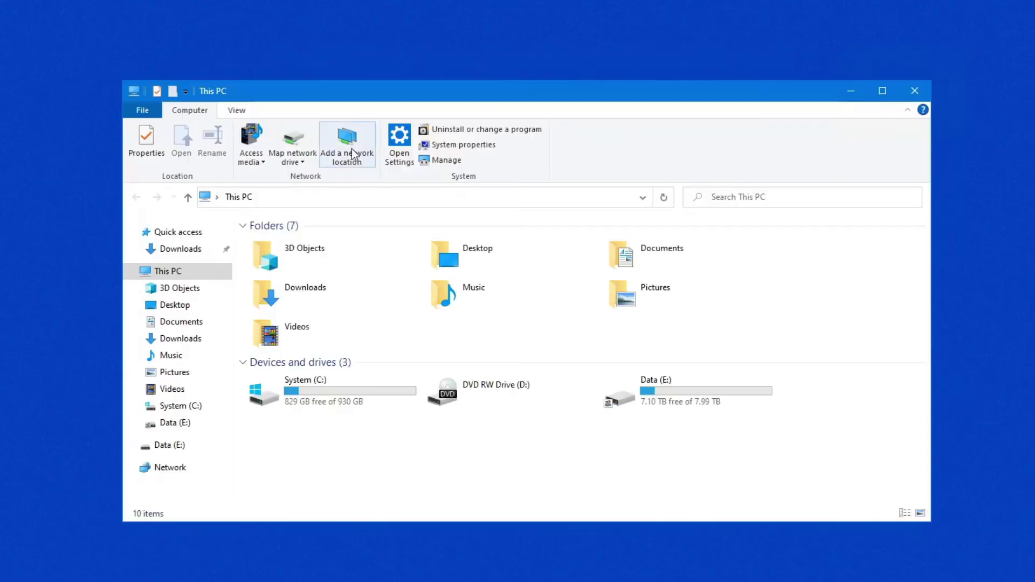
{"action": "left_click", "coordinate": [480, 192]}
{"action": "key", "text": "BackSpace"}
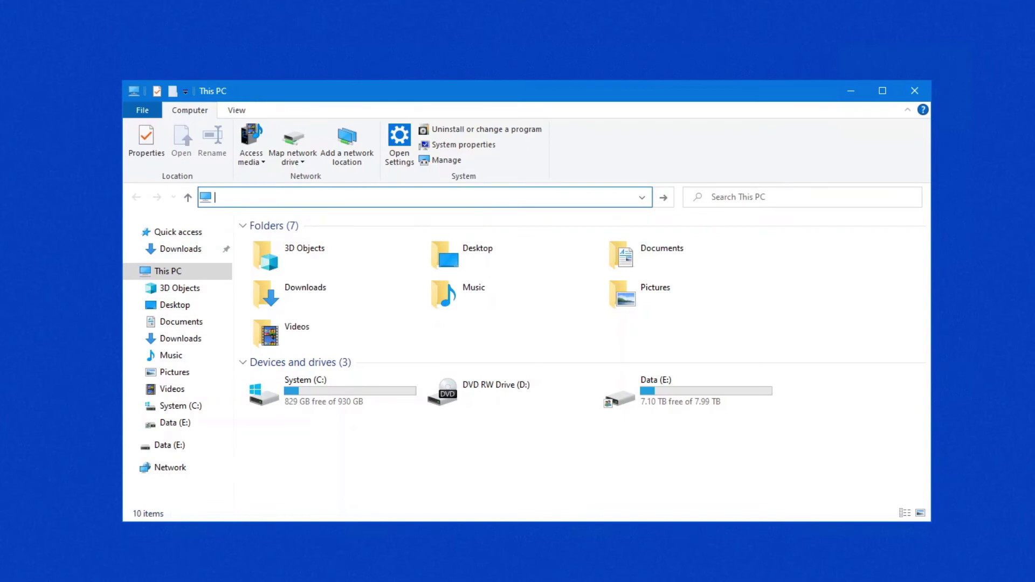
{"action": "type", "text": "%APPDATA%\\Mozilla\\Firefox\\Profiles\\"}
{"action": "key", "text": "Return"}
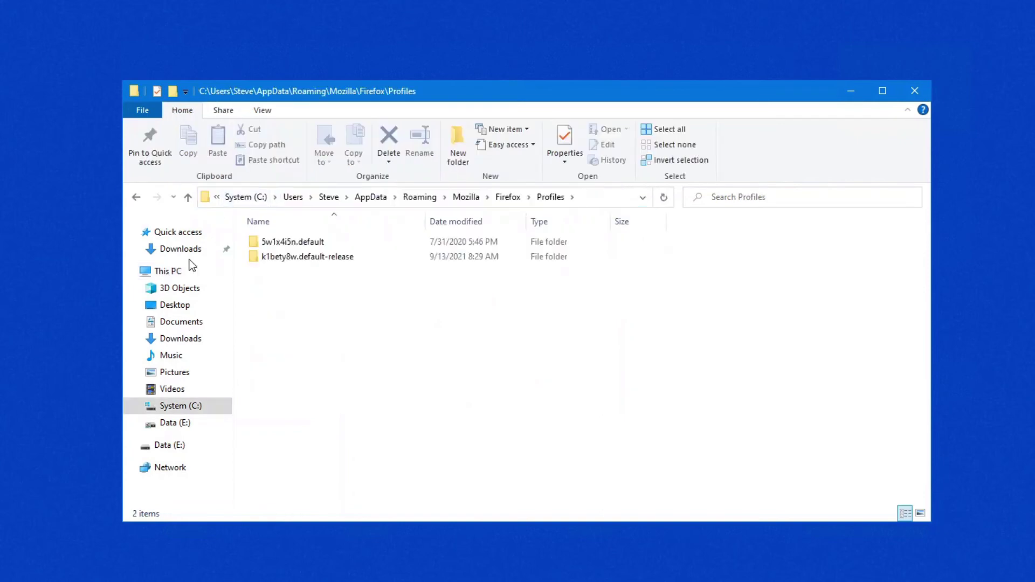
{"action": "double_click", "coordinate": [327, 263]}
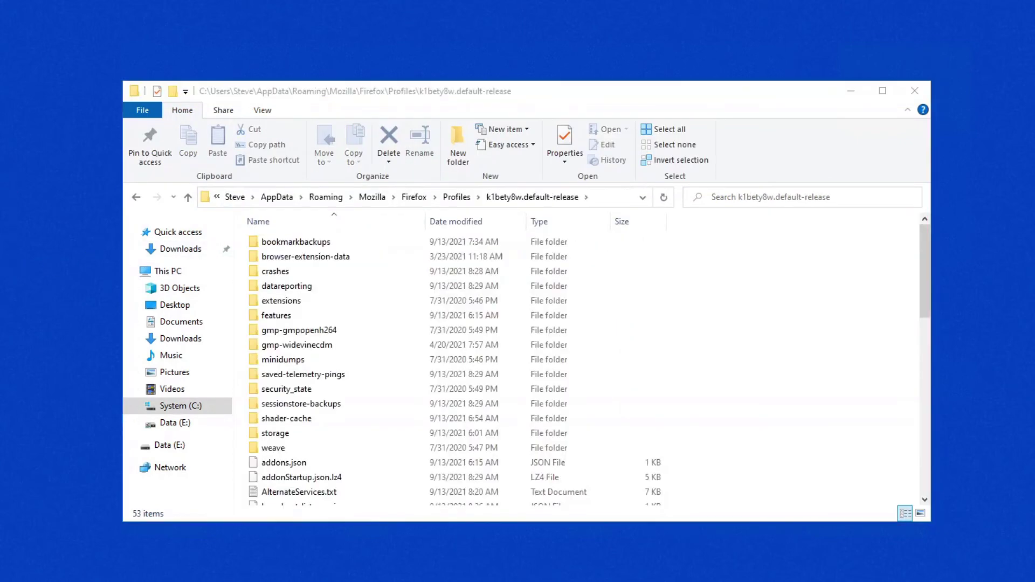
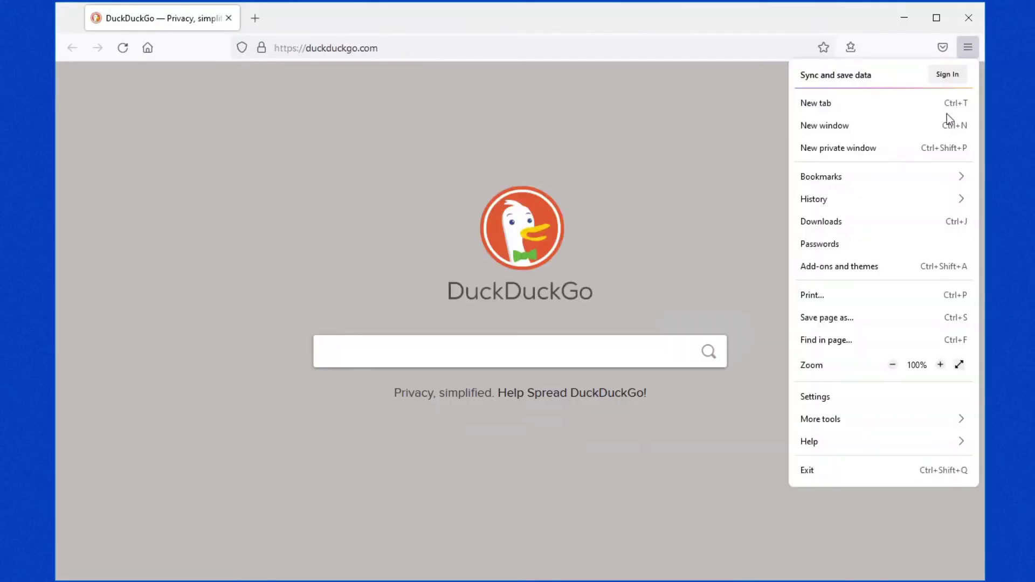
- Open Passwords from the Firefox menu to reach the Logins & Passwords page
{"action": "left_click", "coordinate": [841, 241]}
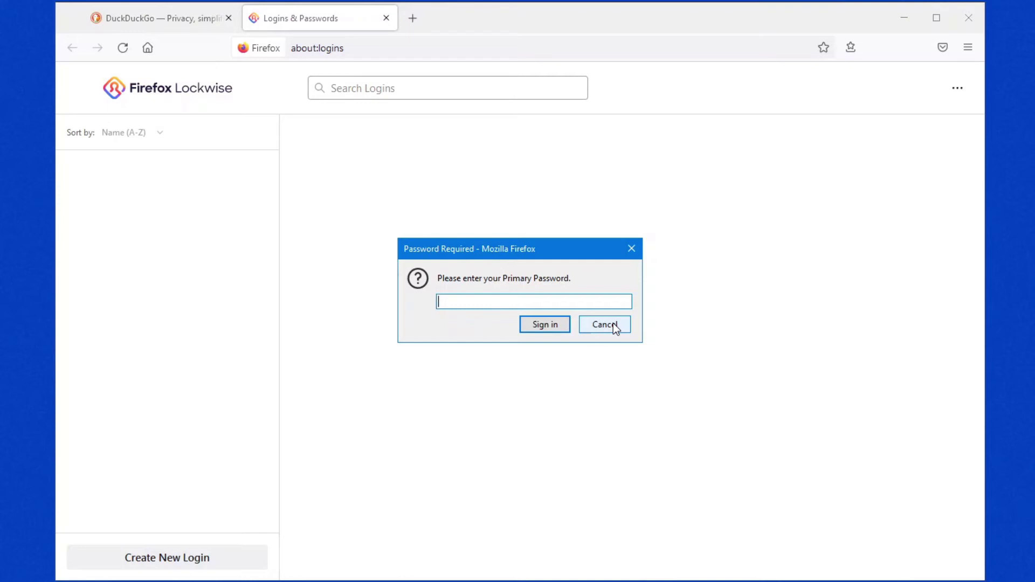
- Enter the Primary Password to unlock the saved facebook.com, google.com and twitter.com logins
{"action": "type", "text": "•••••••••••"}
{"action": "key", "text": "Return"}
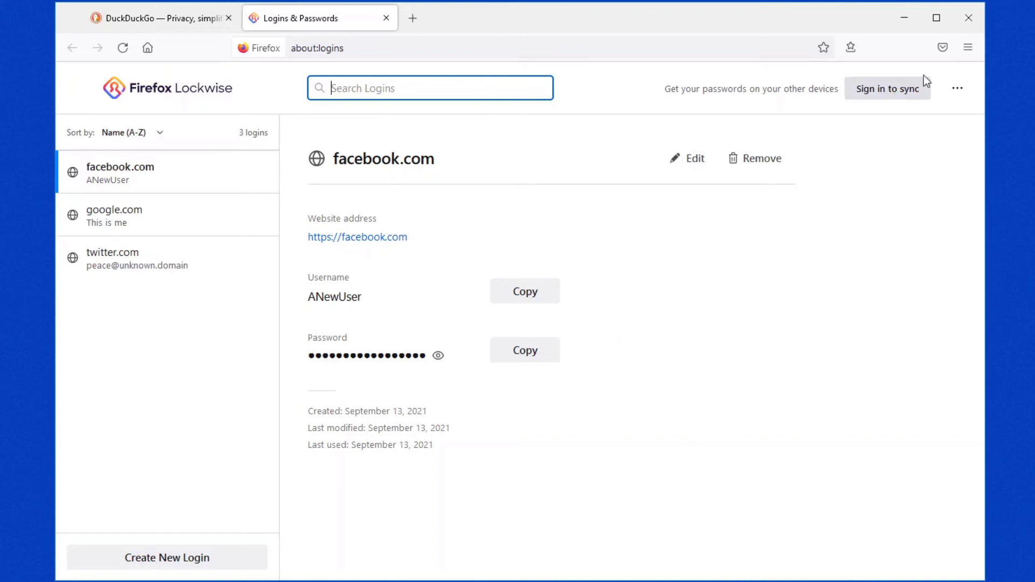
- Close the logins tab, reopen Passwords from the menu, then bring the menu up again
{"action": "left_click", "coordinate": [386, 18]}
{"action": "left_click", "coordinate": [967, 47]}
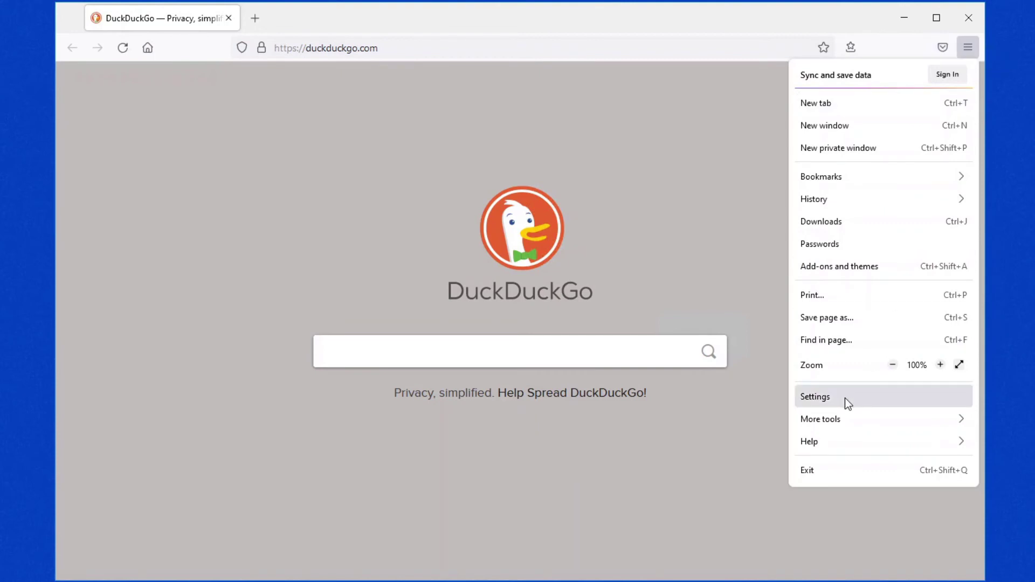
{"action": "left_click", "coordinate": [849, 246]}
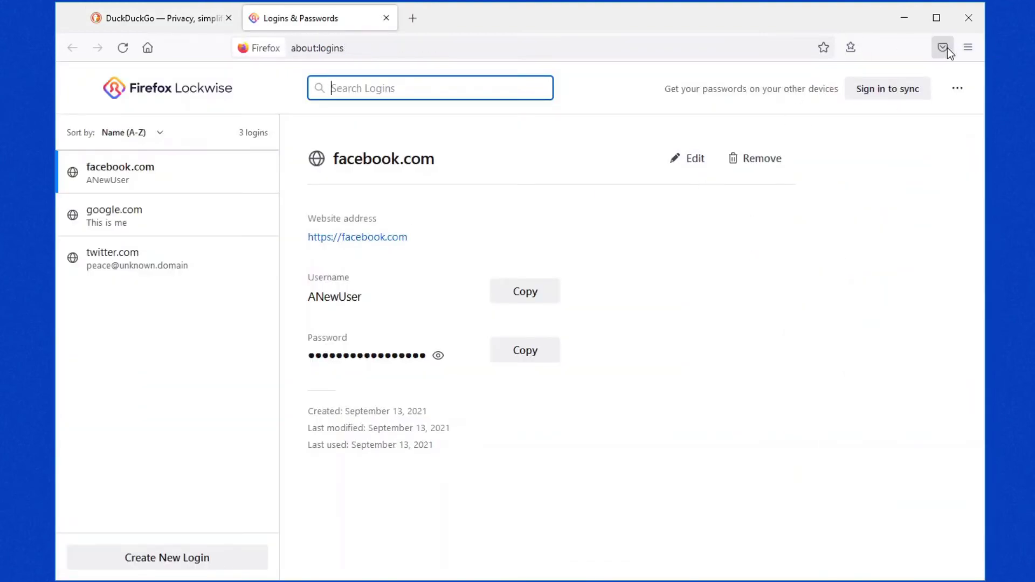
{"action": "left_click", "coordinate": [965, 54]}
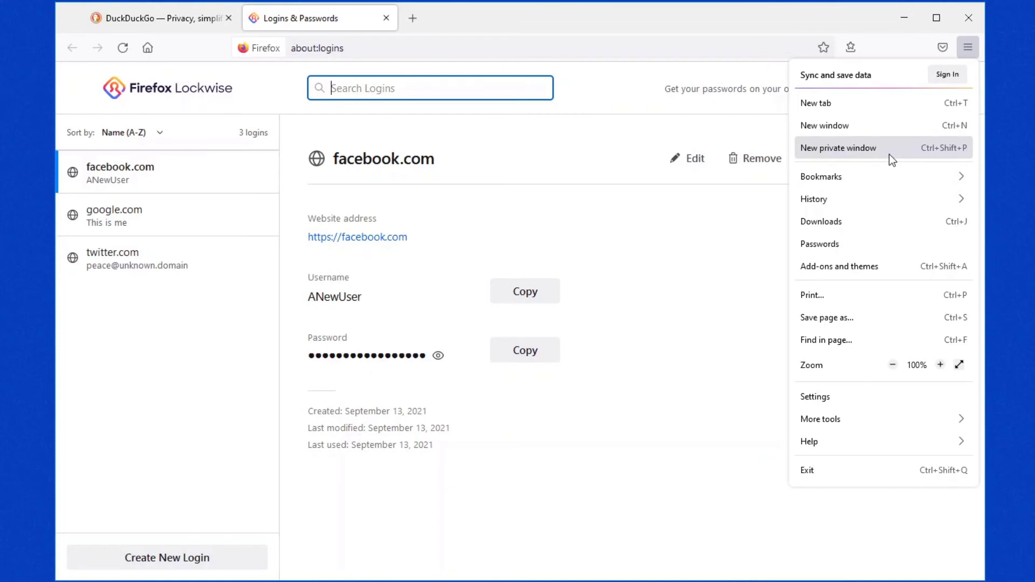
- Open Settings, go to Privacy & Security, and scroll down to Logins and Passwords
{"action": "left_click", "coordinate": [822, 396]}
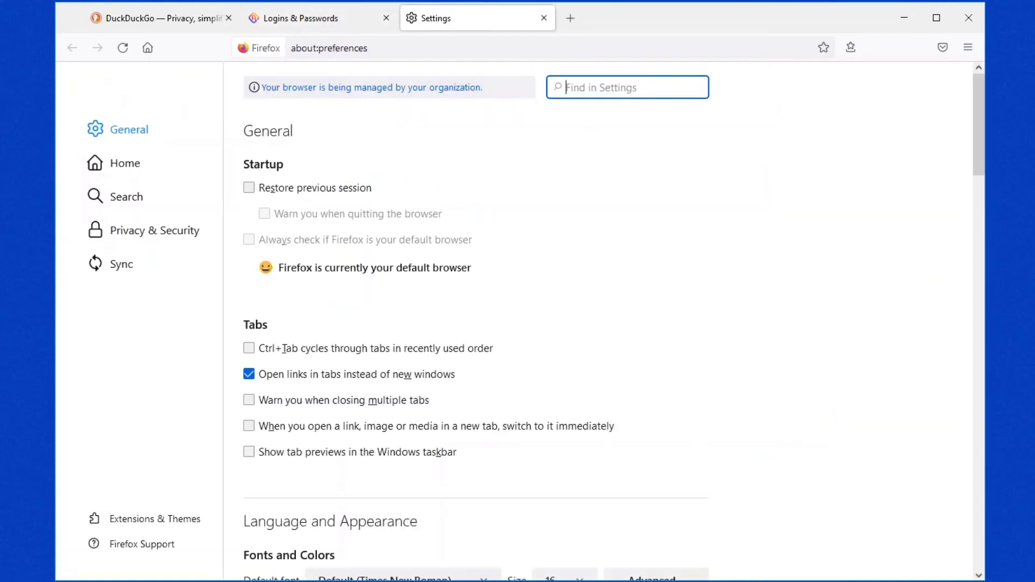
{"action": "left_click", "coordinate": [141, 224]}
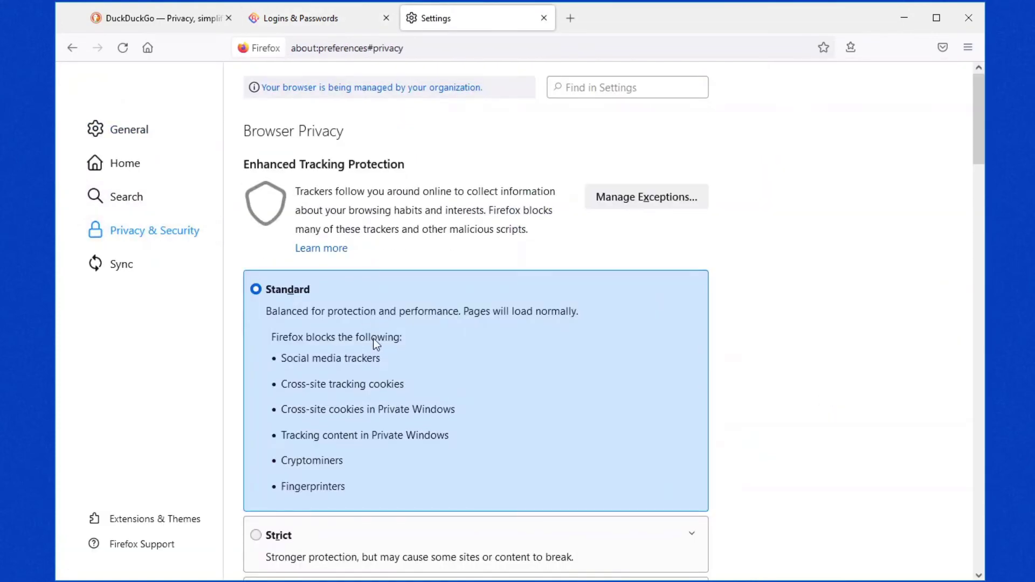
{"action": "scroll", "coordinate": [376, 357], "scroll_direction": "down", "scroll_amount": 5}
{"action": "scroll", "coordinate": [375, 357], "scroll_direction": "down", "scroll_amount": 5}
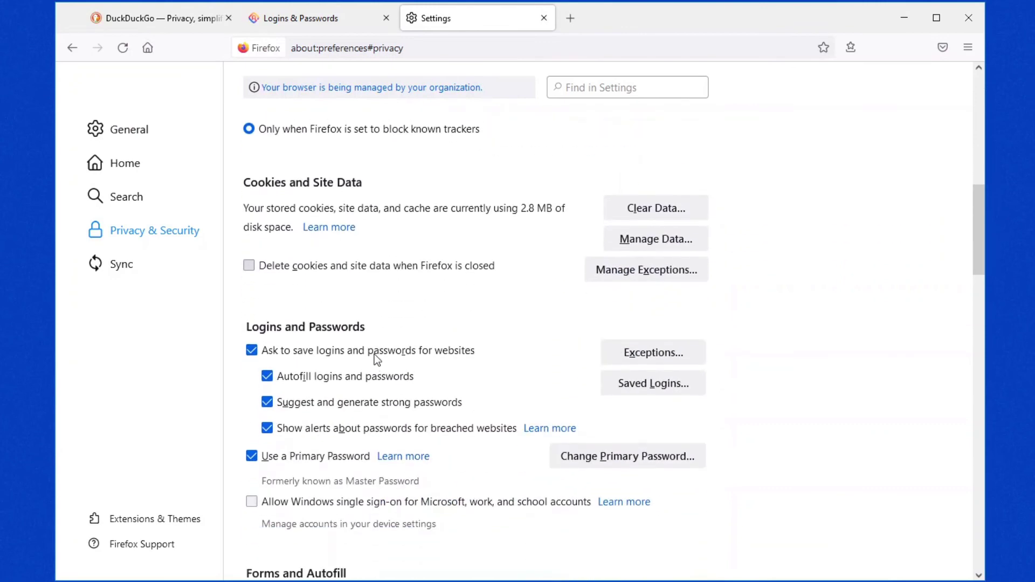
{"action": "scroll", "coordinate": [374, 354], "scroll_direction": "down", "scroll_amount": 3}
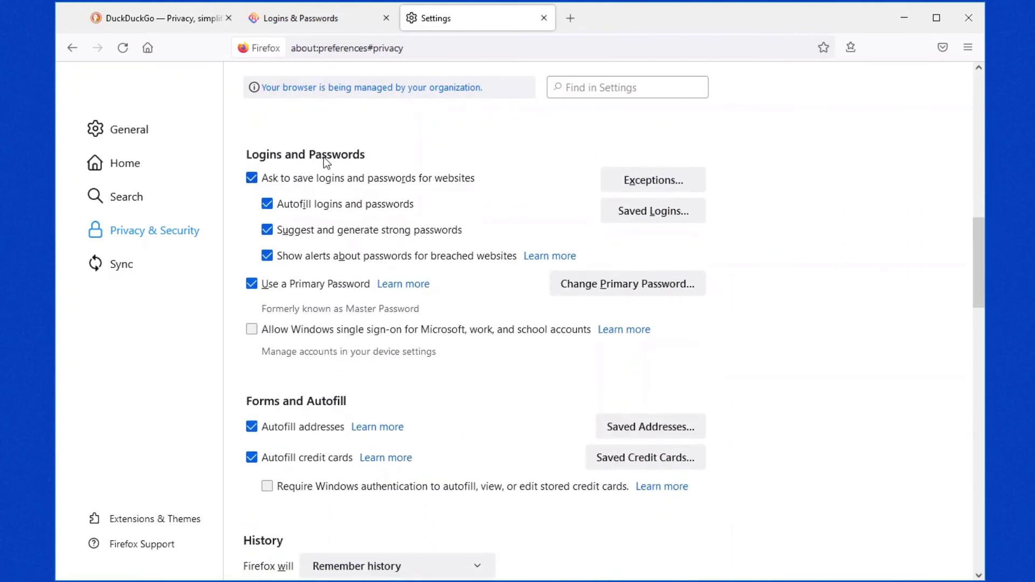